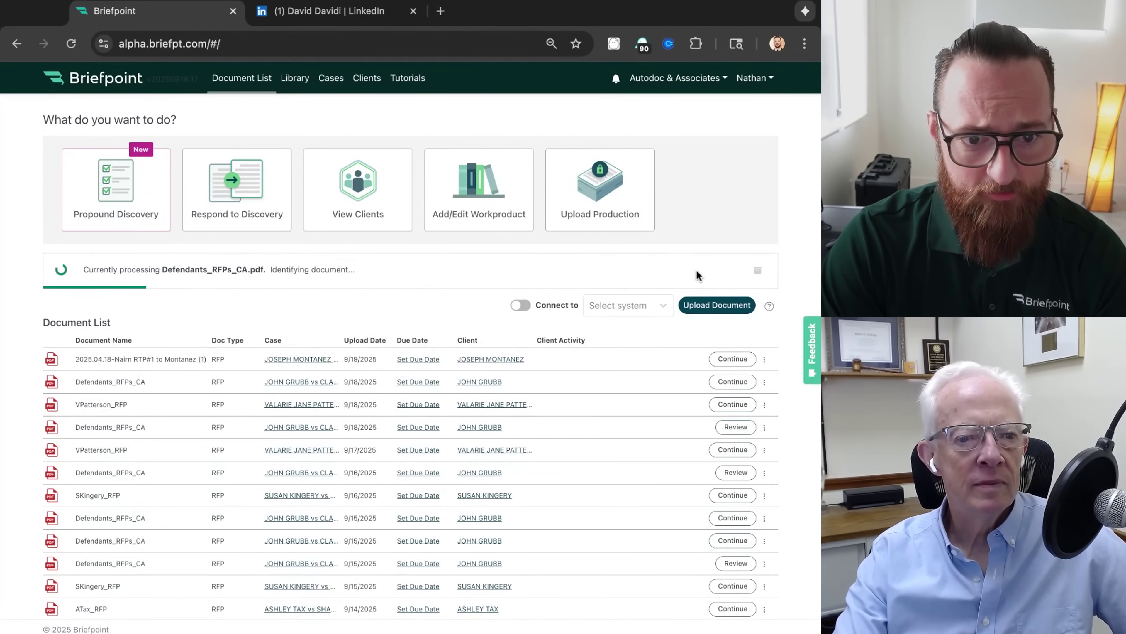
Start the source document review of the processed Defendants_RFPs_CA.pdf
{"action": "left_click", "coordinate": [705, 270]}
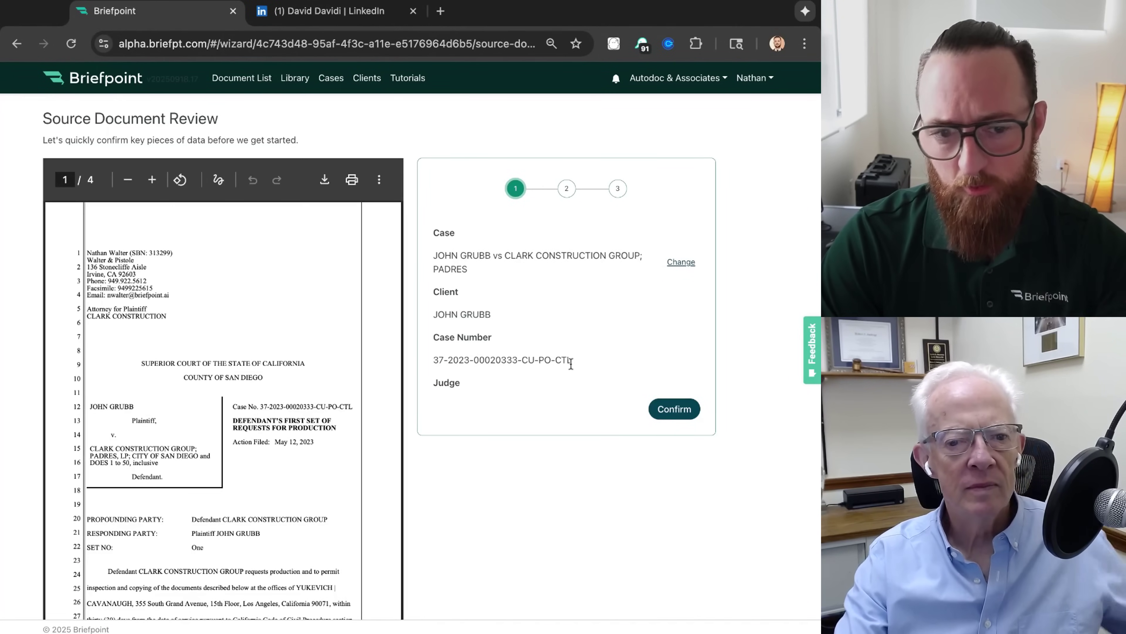
Confirm the case and client, the request type and set number, and the propounding and responding parties
{"action": "left_click", "coordinate": [674, 408]}
{"action": "left_click", "coordinate": [669, 387]}
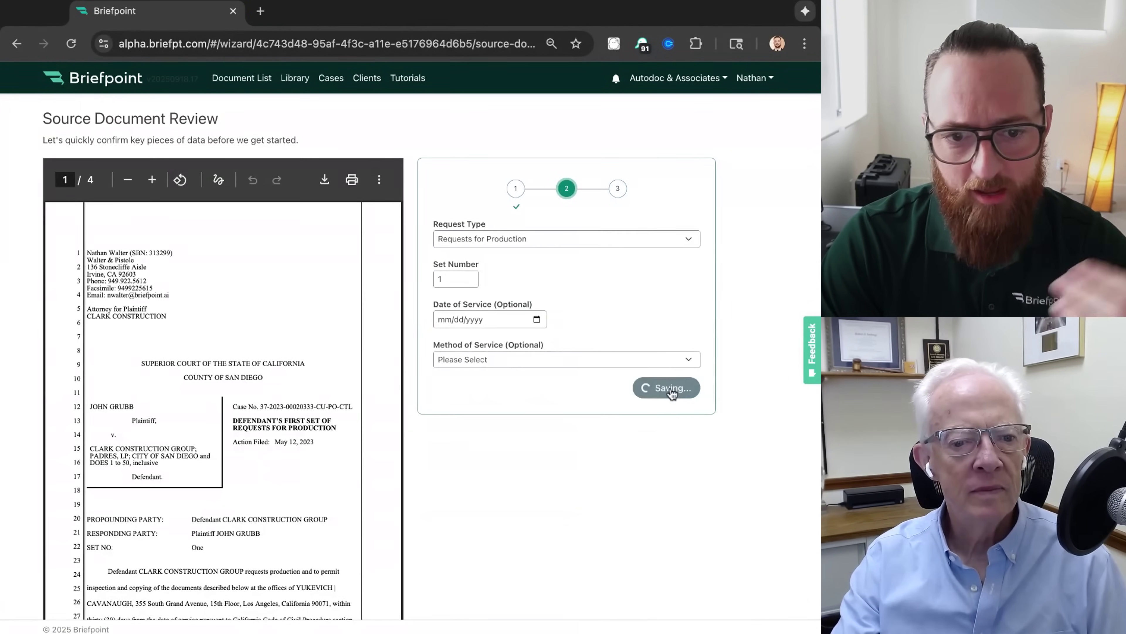
{"action": "left_click", "coordinate": [667, 418]}
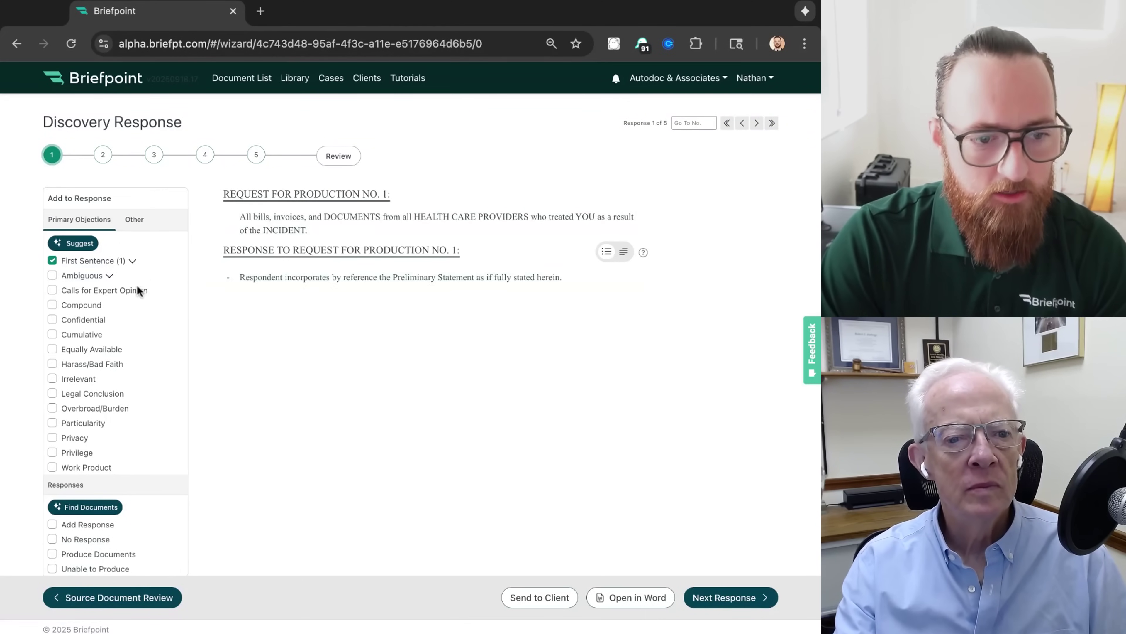
Give response 1 compound, cumulative and particularity objections, dropping the irrelevance and overbroad ones
{"action": "left_click", "coordinate": [52, 304]}
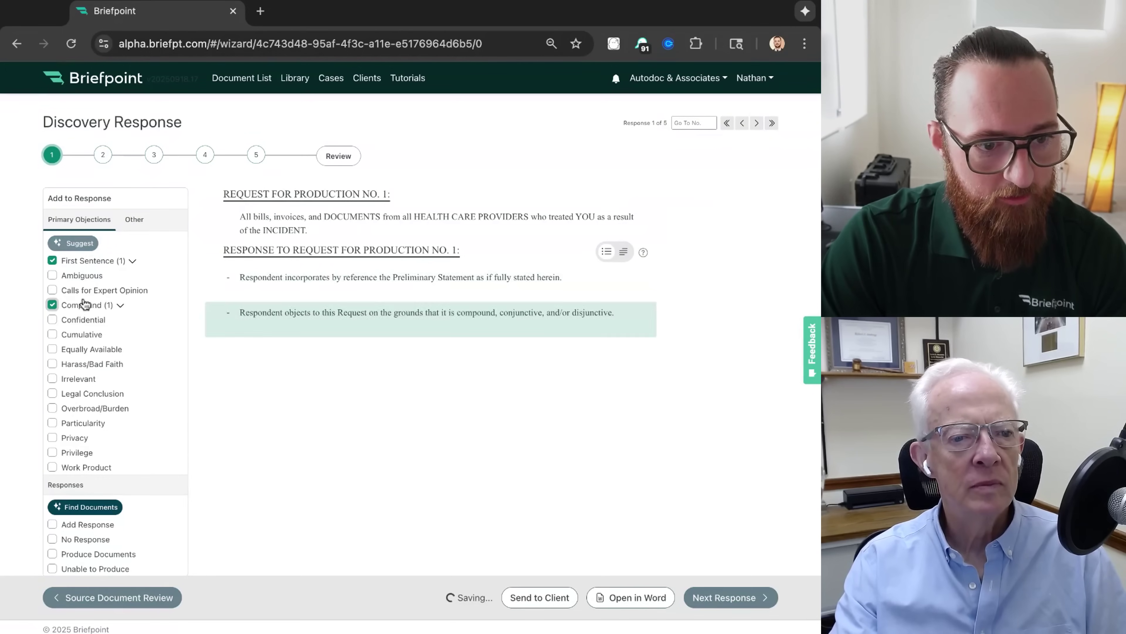
{"action": "left_click", "coordinate": [52, 334]}
{"action": "left_click", "coordinate": [80, 409]}
{"action": "left_click", "coordinate": [80, 423]}
{"action": "left_click", "coordinate": [78, 379]}
{"action": "scroll", "coordinate": [118, 417], "scroll_direction": "down", "scroll_amount": 1}
{"action": "left_click", "coordinate": [52, 388]}
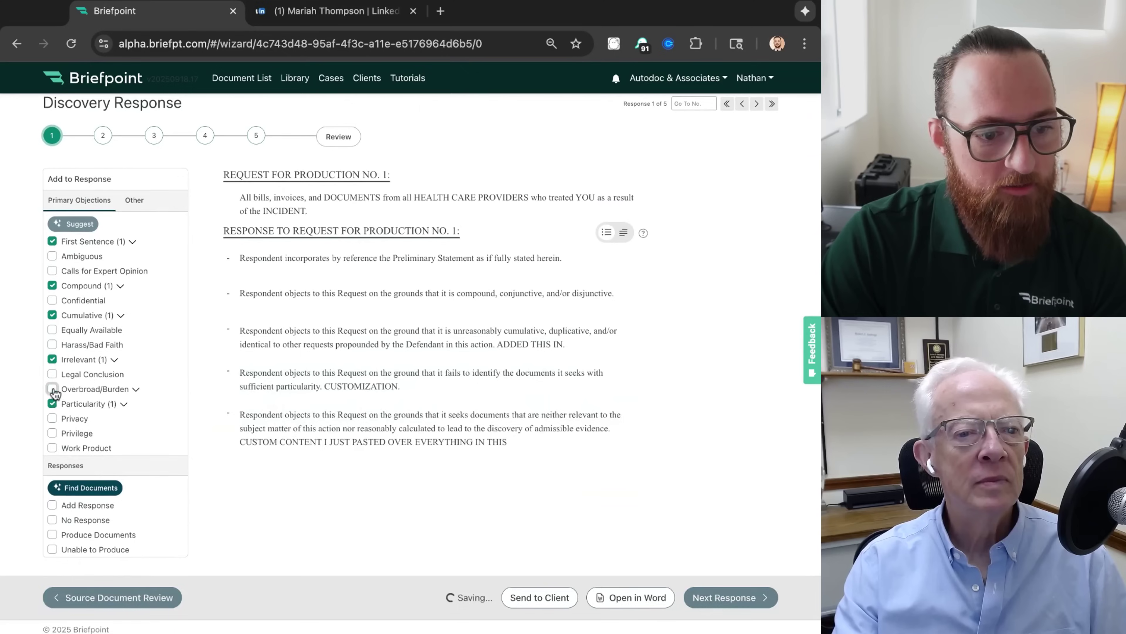
{"action": "left_click", "coordinate": [52, 360]}
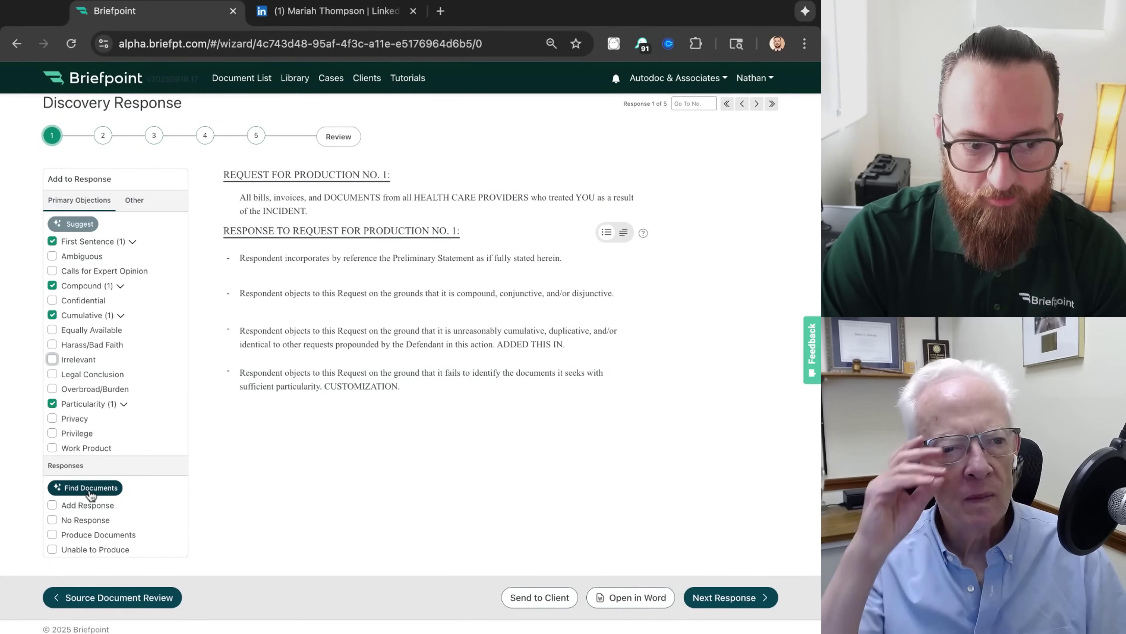
Find the 122 production documents responsive to request 1 and open them for verification
{"action": "left_click", "coordinate": [93, 488]}
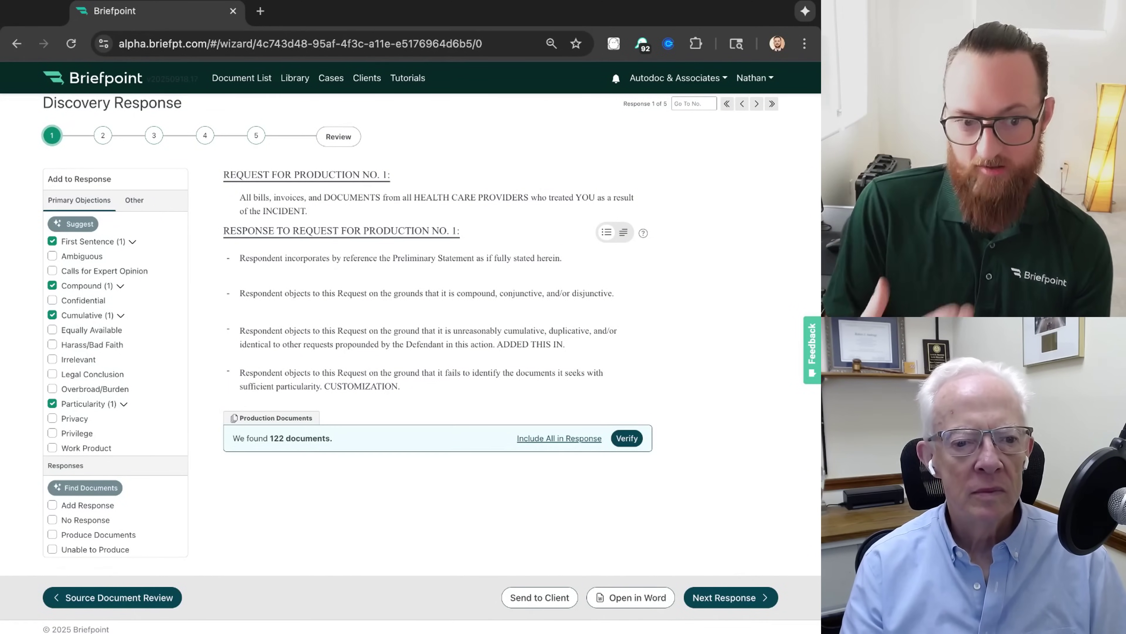
{"action": "triple_click", "coordinate": [235, 438]}
{"action": "left_click", "coordinate": [376, 434]}
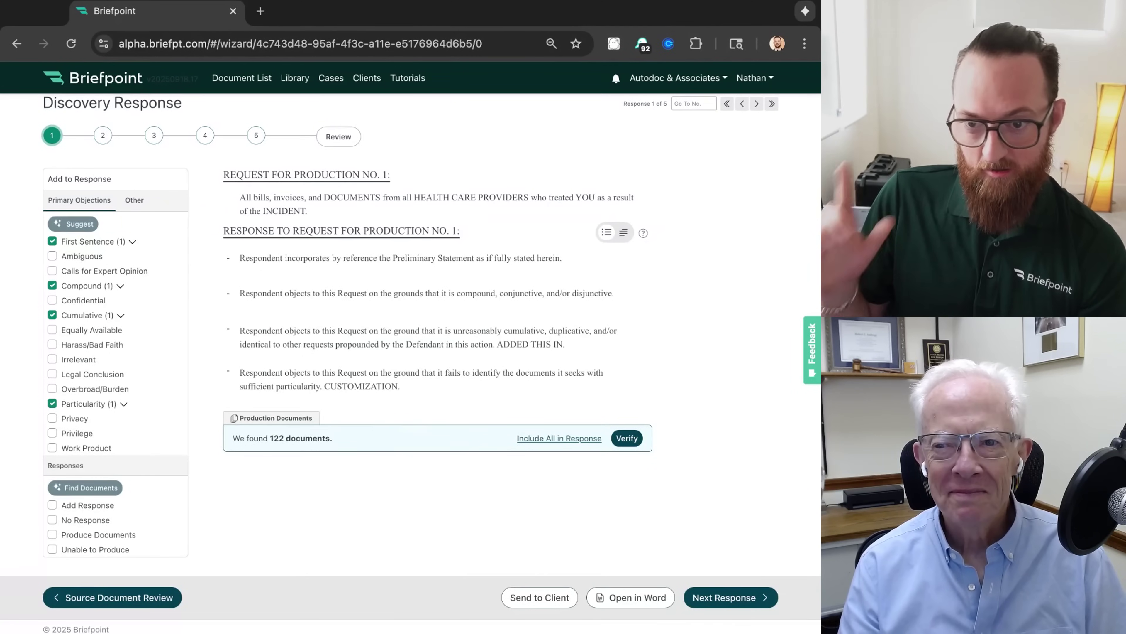
{"action": "left_click", "coordinate": [626, 438]}
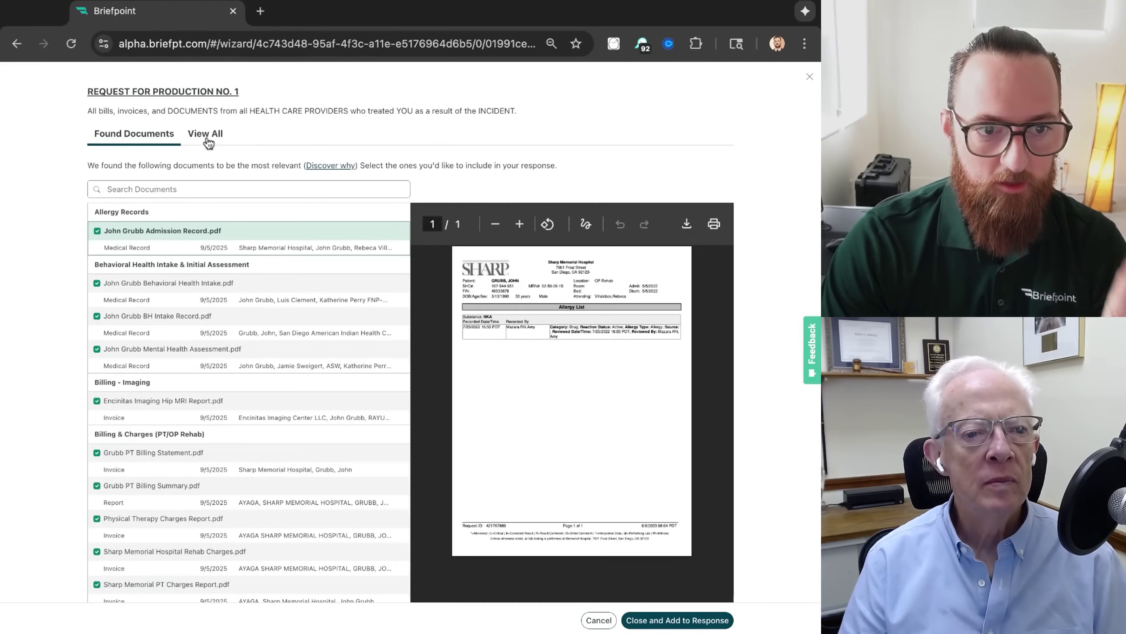
From Medical Billing & Insurance Claims > Account-Specific Billing Records, add Genesis Healthcare Revenue Detail.pdf to the response
{"action": "left_click", "coordinate": [215, 141]}
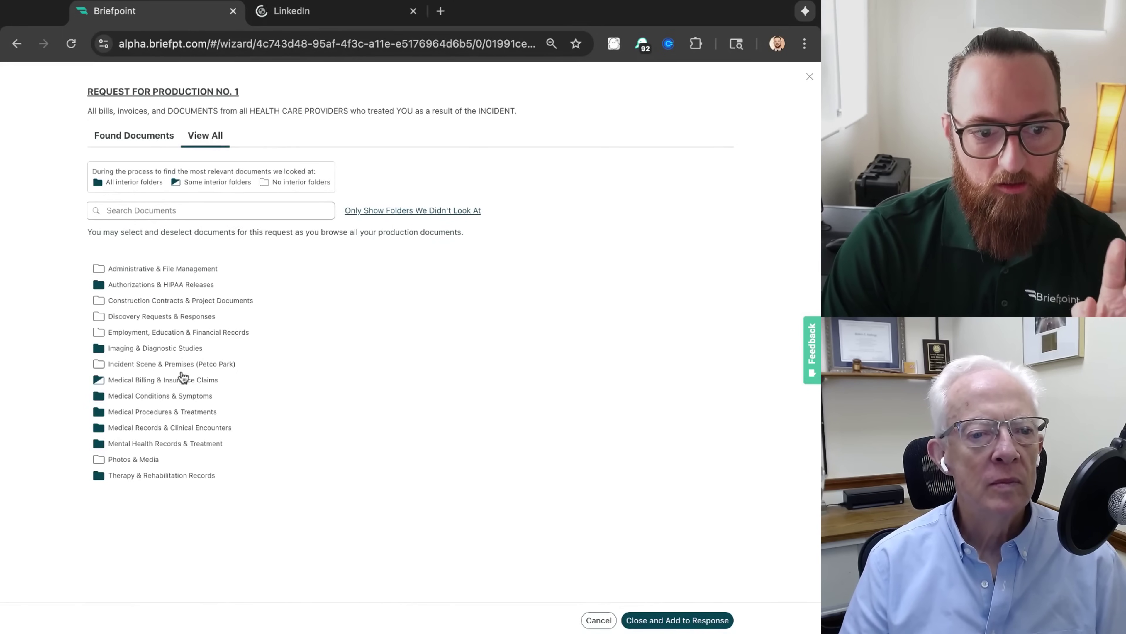
{"action": "left_click", "coordinate": [183, 379]}
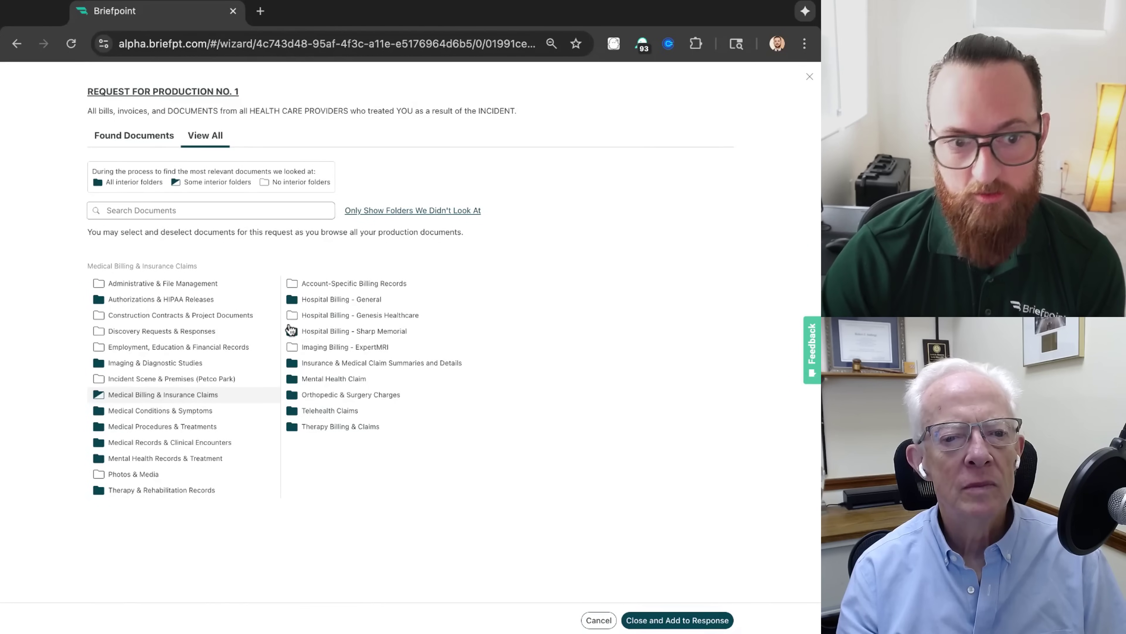
{"action": "triple_click", "coordinate": [88, 113]}
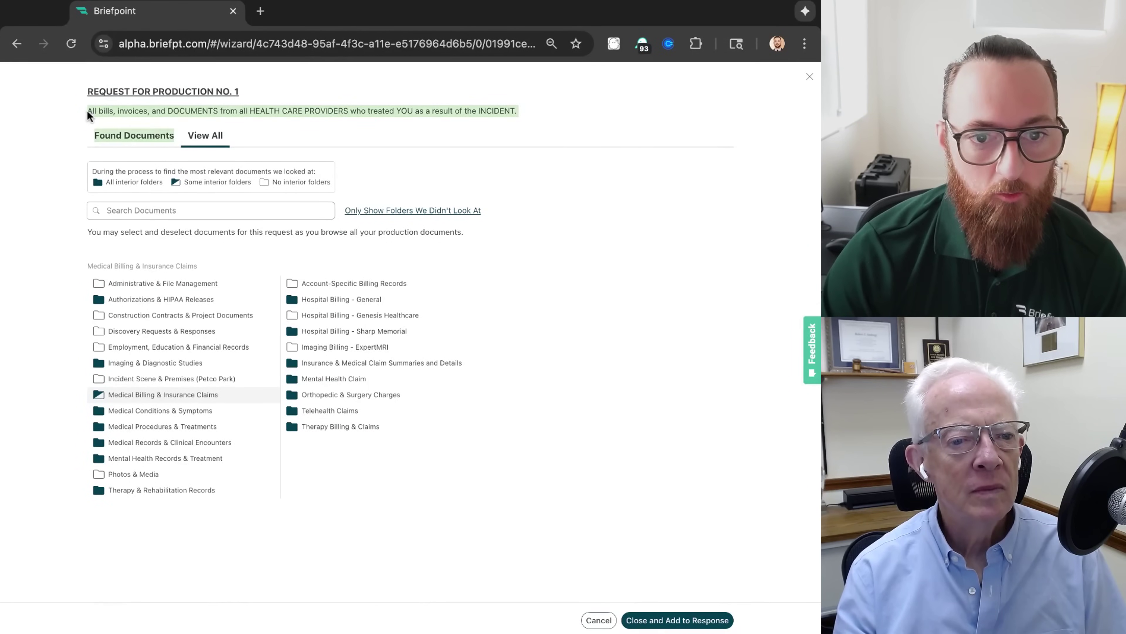
{"action": "left_click", "coordinate": [558, 116]}
{"action": "left_click", "coordinate": [354, 285]}
{"action": "left_click", "coordinate": [534, 298]}
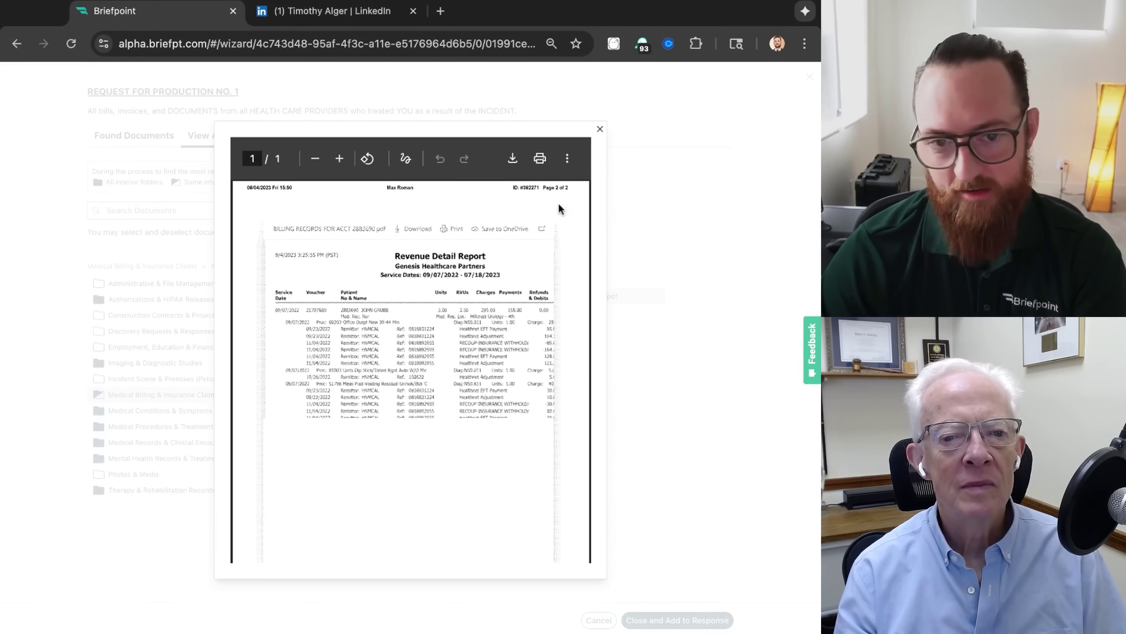
{"action": "left_click", "coordinate": [599, 130]}
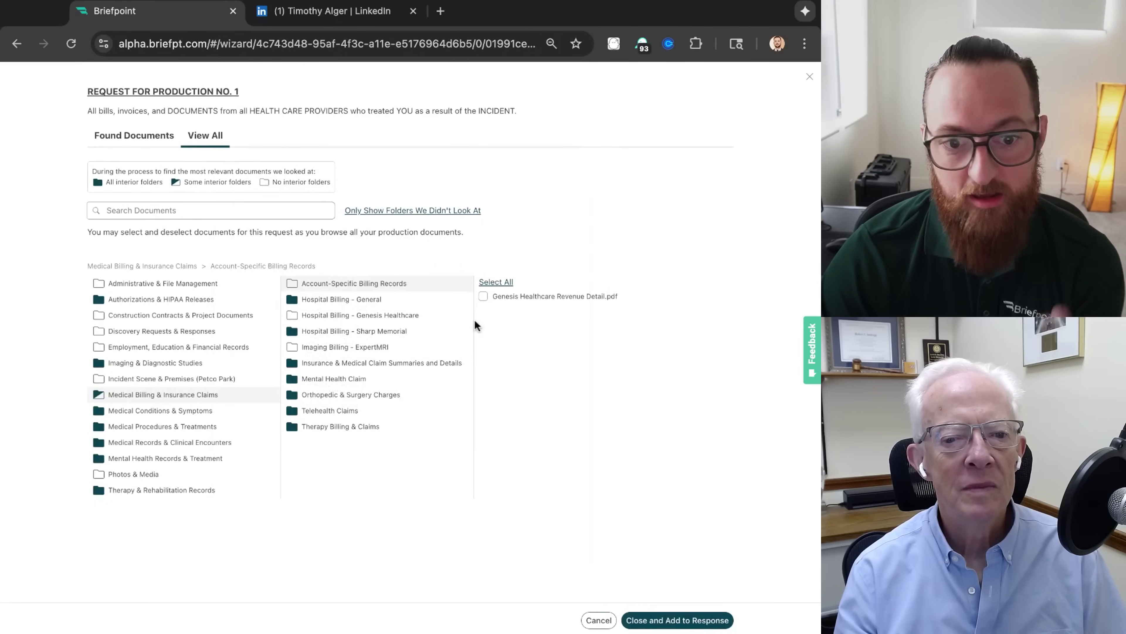
{"action": "left_click", "coordinate": [482, 295]}
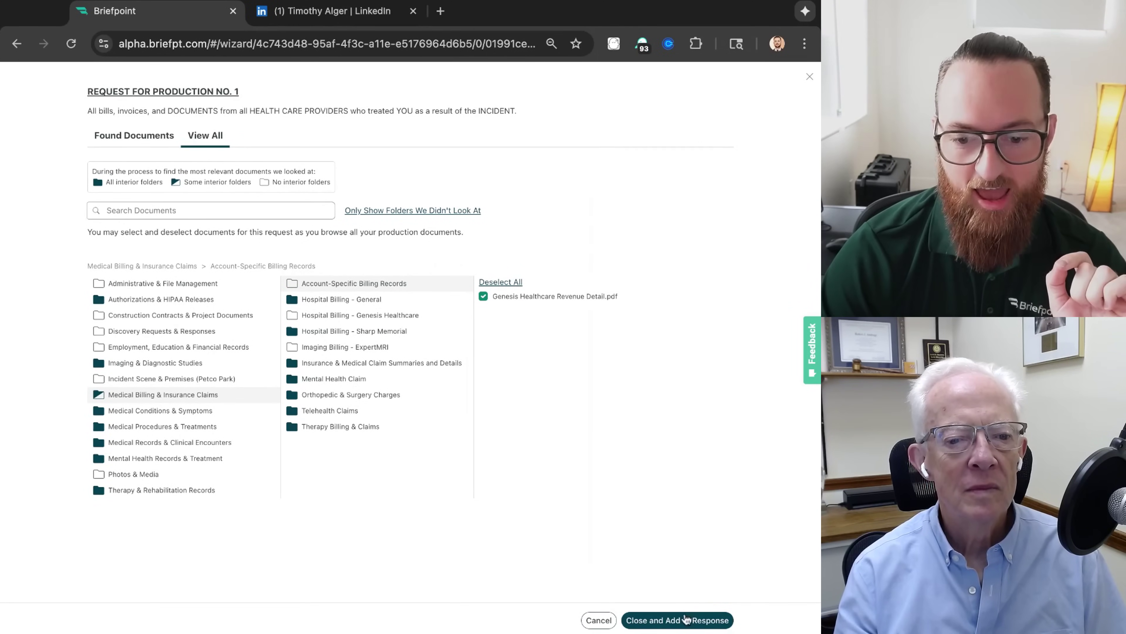
{"action": "left_click", "coordinate": [686, 618]}
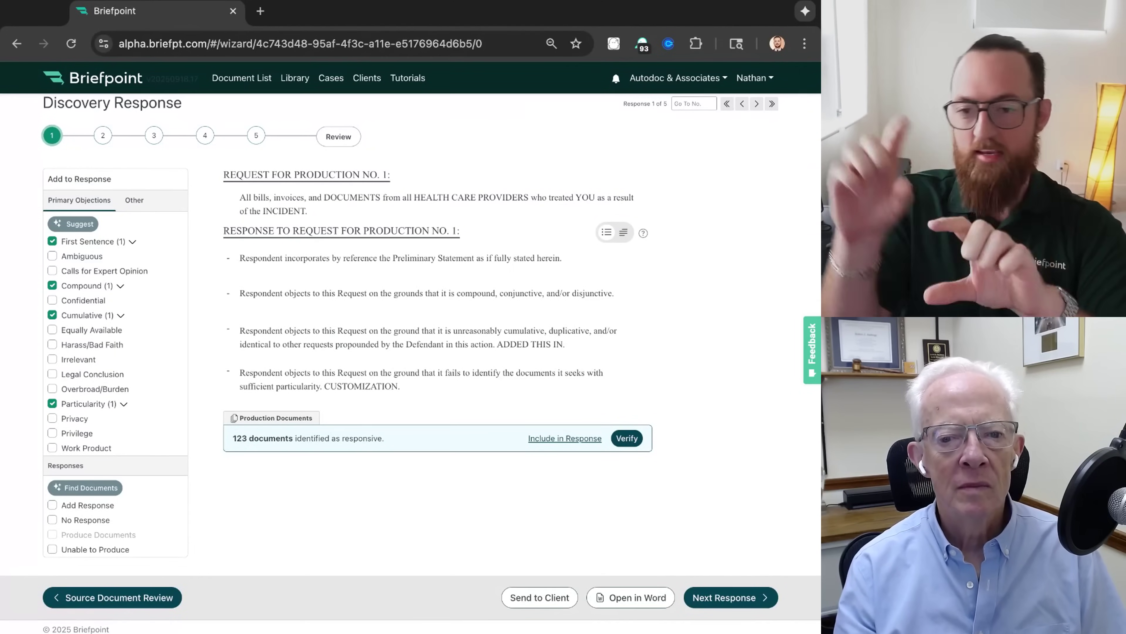
Include the 123 documents in response 1 with a Bates-cited production paragraph, then return to request 1
{"action": "left_click", "coordinate": [564, 438]}
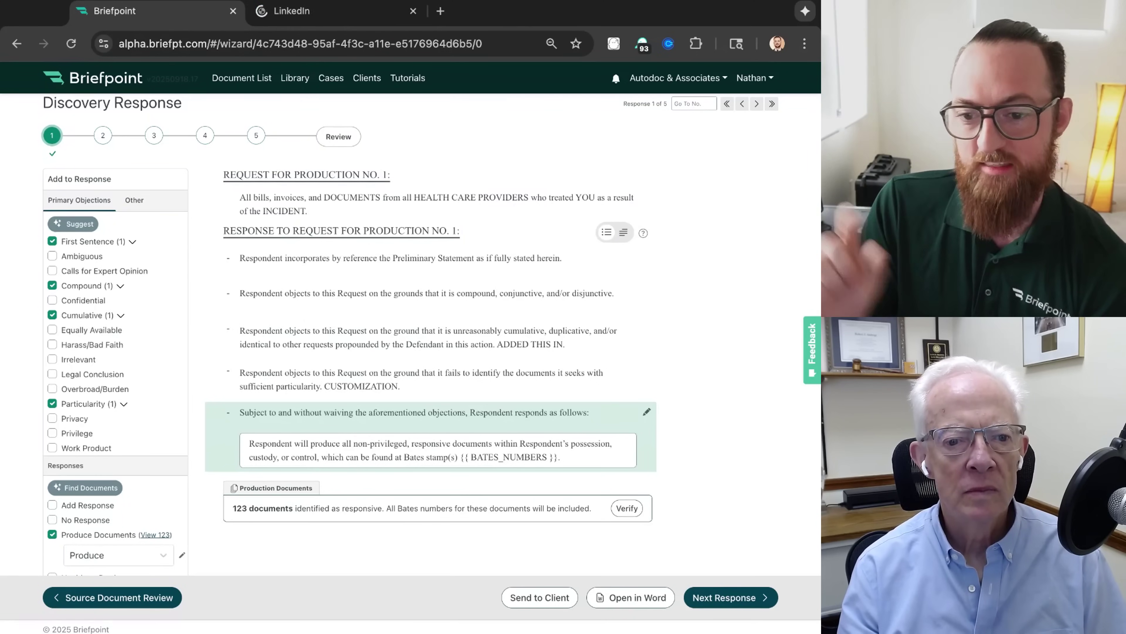
{"action": "left_click", "coordinate": [712, 597]}
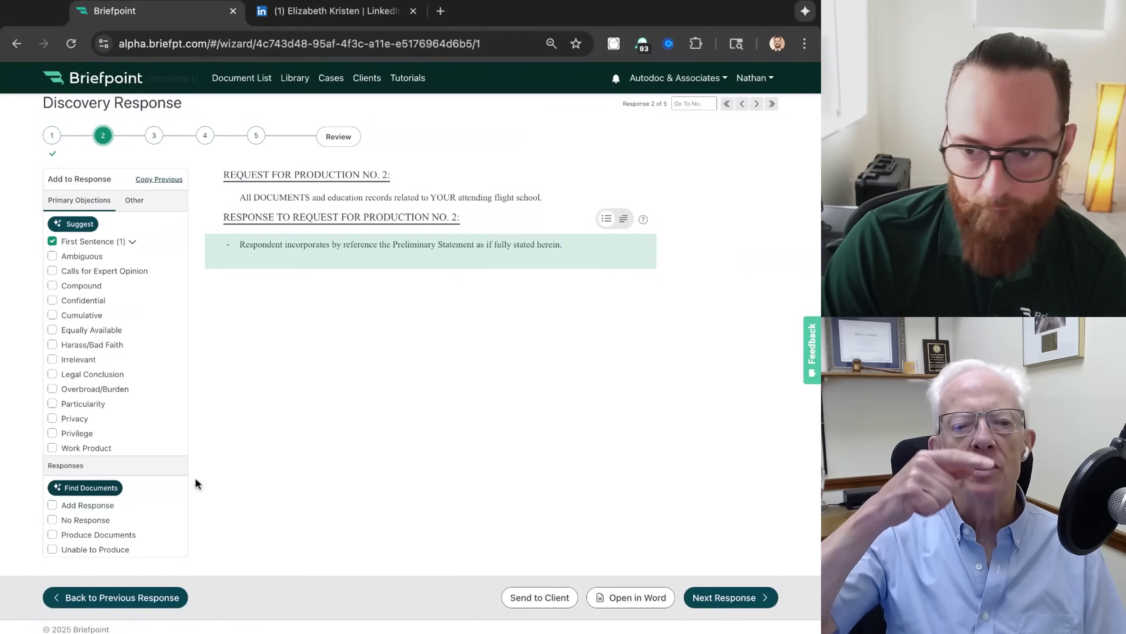
{"action": "left_click", "coordinate": [52, 138]}
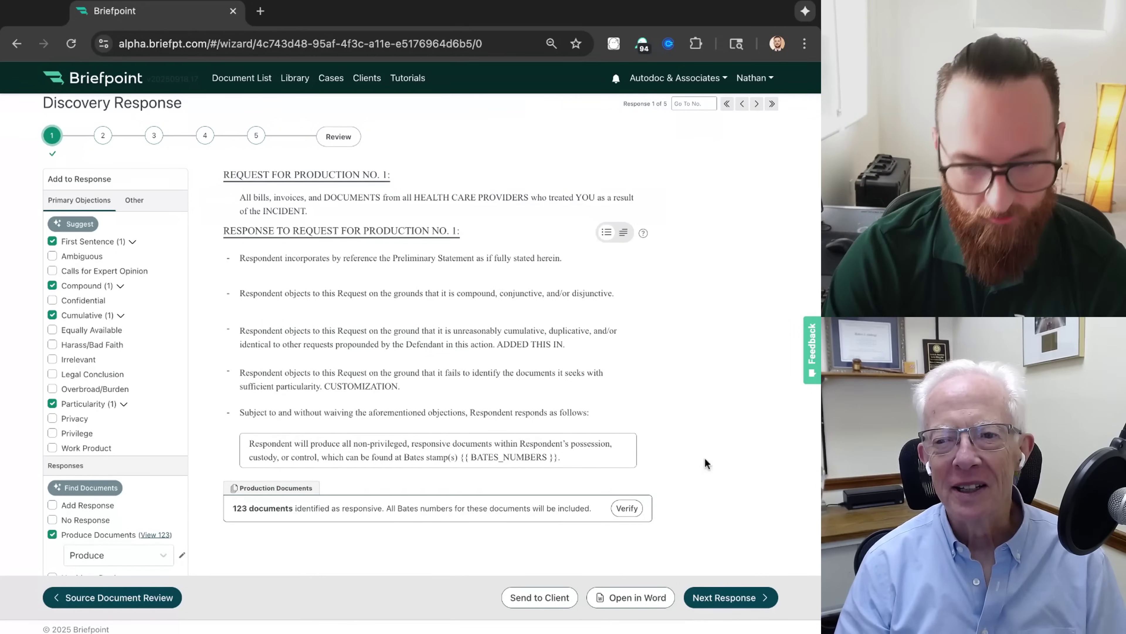
{"action": "left_click", "coordinate": [627, 508]}
{"action": "left_click", "coordinate": [204, 146]}
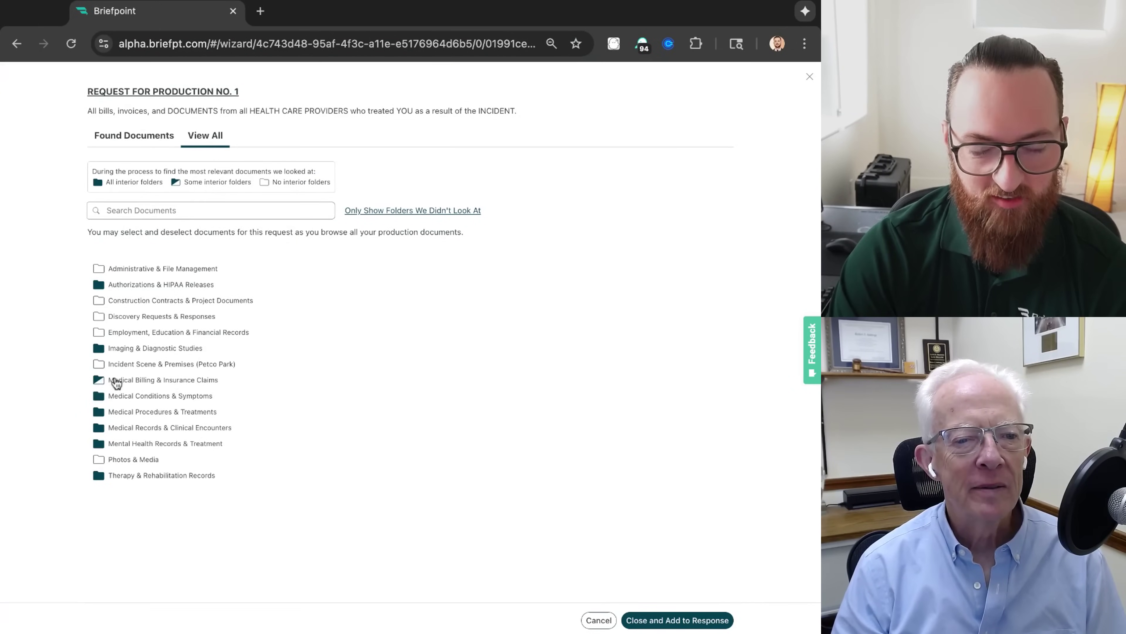
{"action": "left_click", "coordinate": [114, 381]}
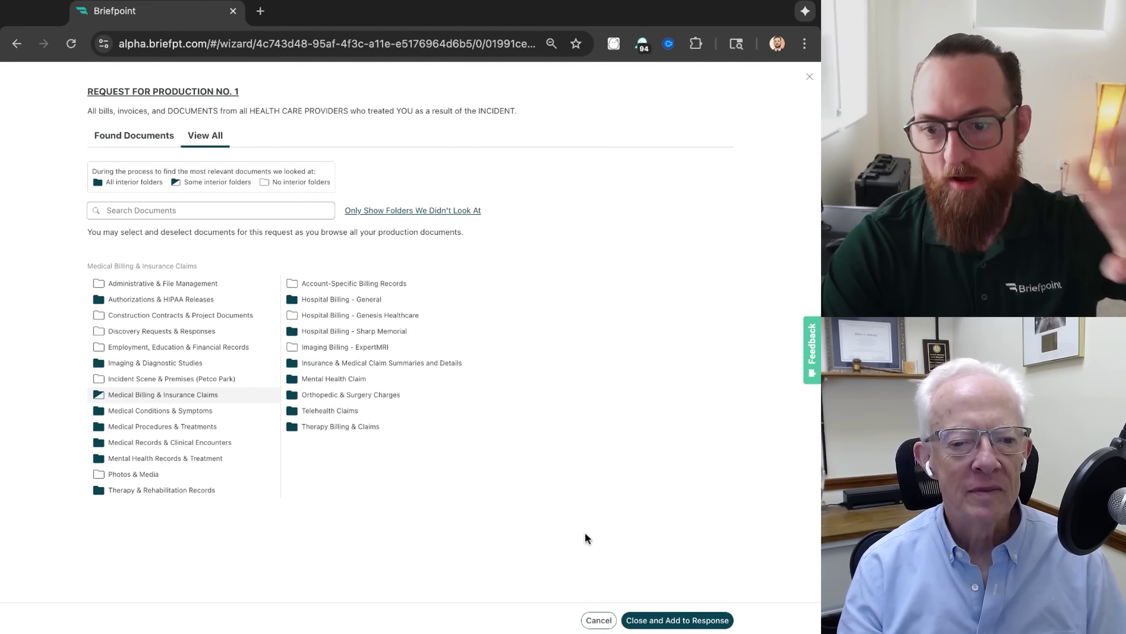
{"action": "left_click", "coordinate": [678, 619]}
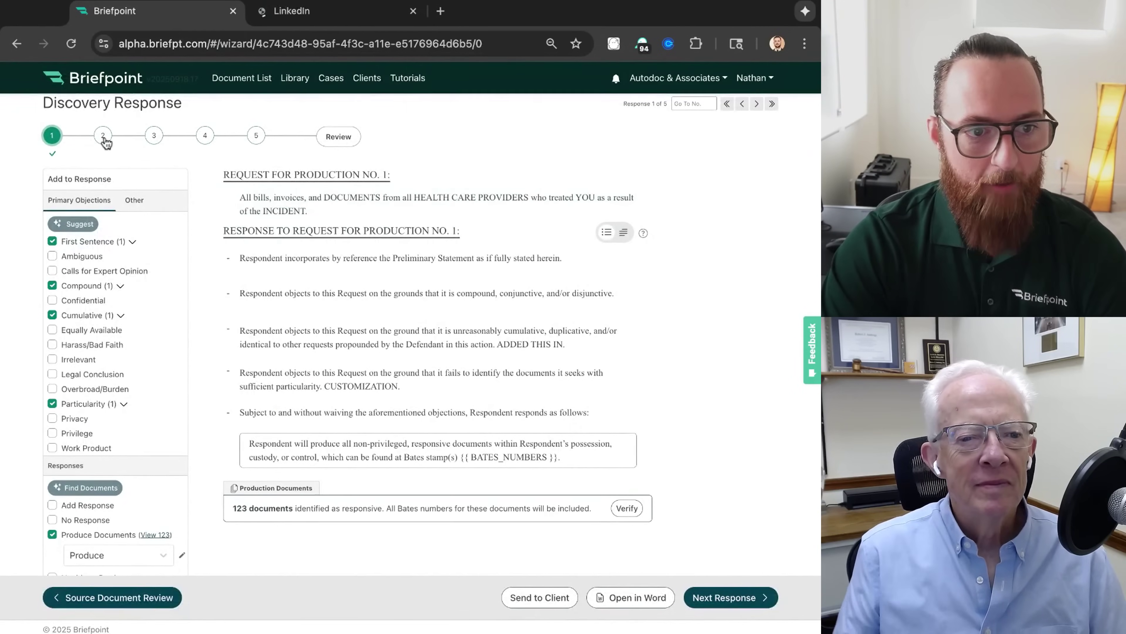
Find request 2's 2 documents and generate six suggested objections, including privacy, privilege, work product and burden
{"action": "left_click", "coordinate": [108, 146]}
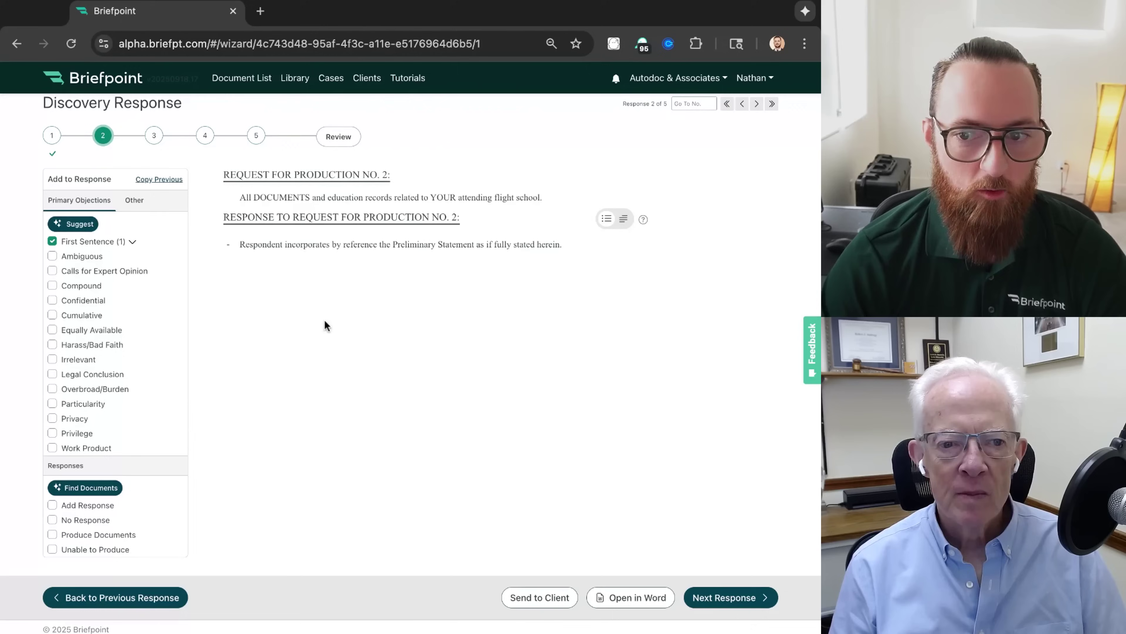
{"action": "left_click", "coordinate": [107, 485]}
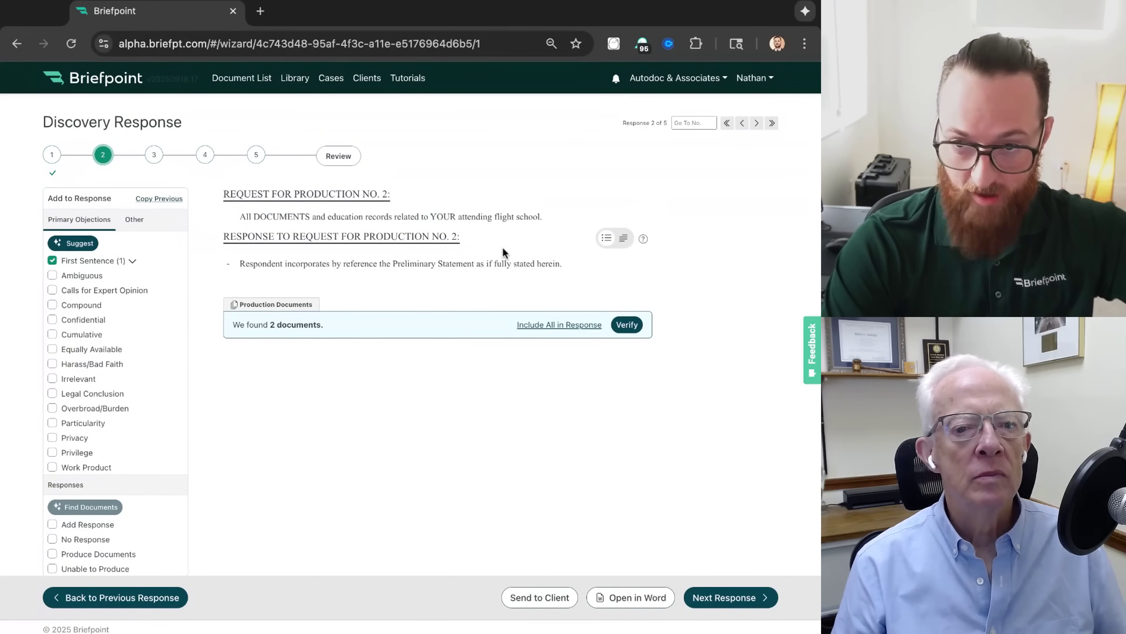
{"action": "left_click_drag", "start_coordinate": [231, 321], "coordinate": [374, 330]}
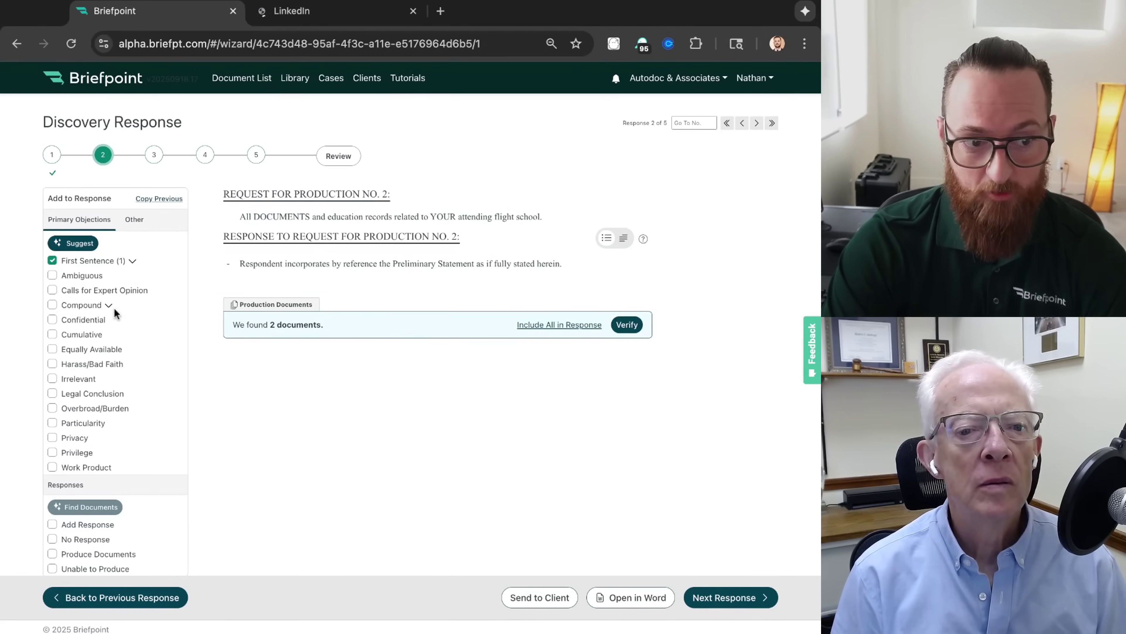
{"action": "left_click", "coordinate": [87, 249]}
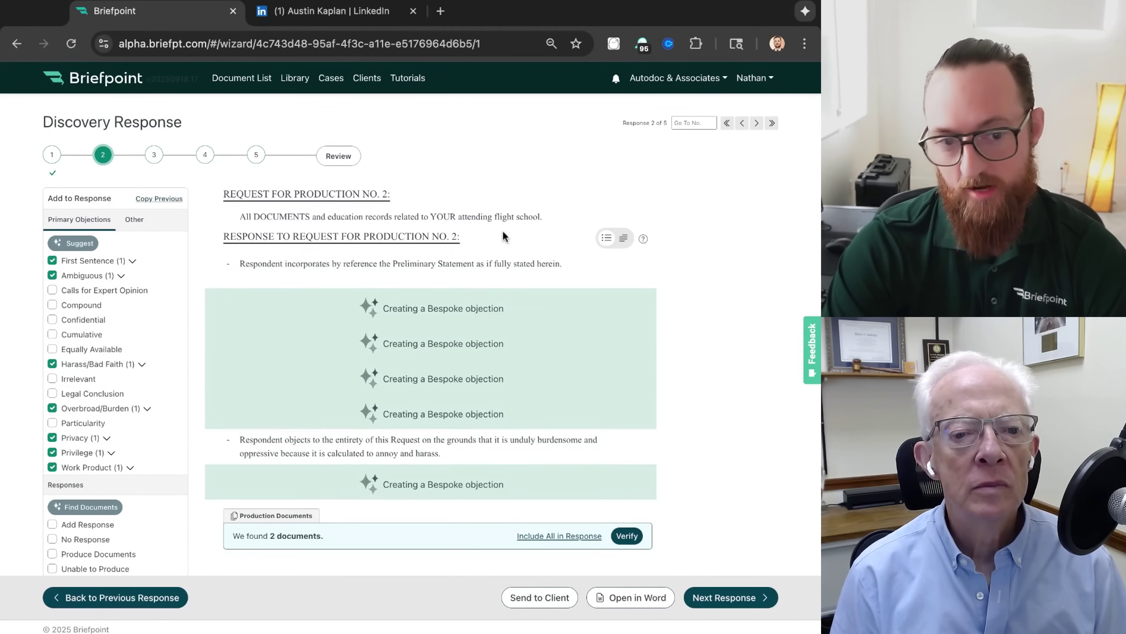
{"action": "scroll", "coordinate": [563, 446], "scroll_direction": "down", "scroll_amount": 1}
{"action": "scroll", "coordinate": [560, 448], "scroll_direction": "down", "scroll_amount": 1}
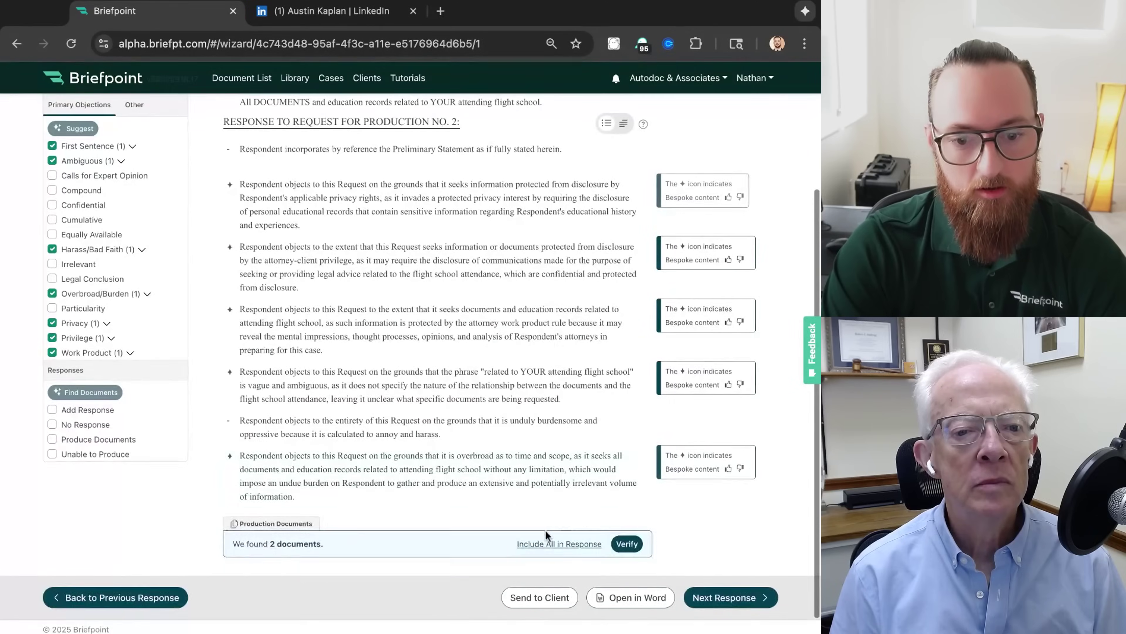
Find documents for request 3 and add equally-available, relevance, particularity and privacy objections
{"action": "scroll", "coordinate": [355, 311], "scroll_direction": "up", "scroll_amount": 2}
{"action": "left_click", "coordinate": [162, 157]}
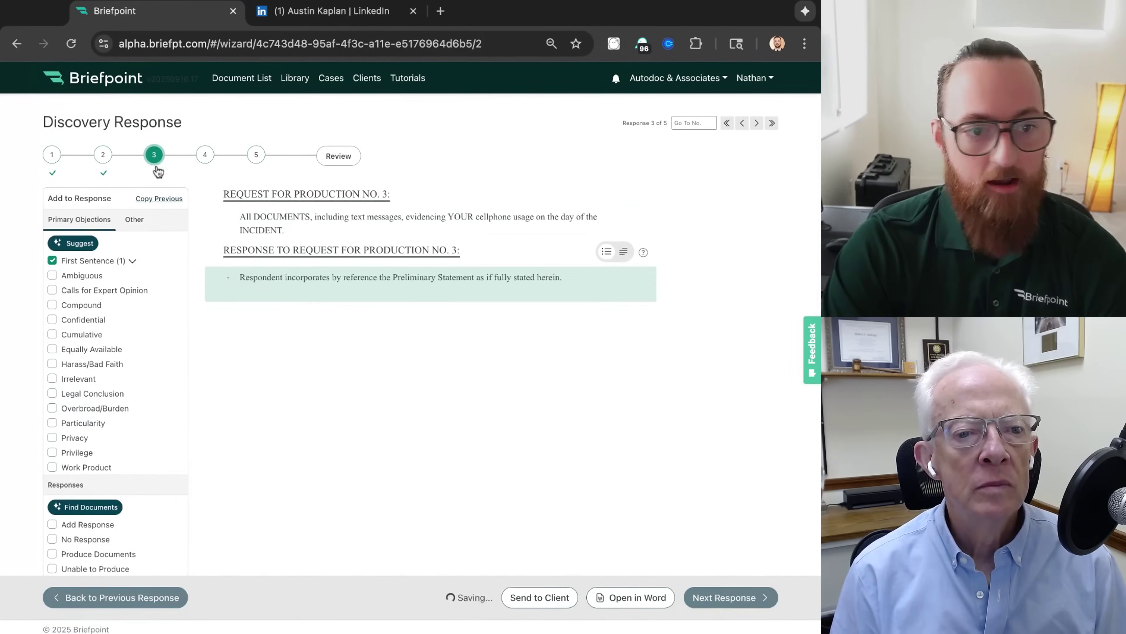
{"action": "left_click", "coordinate": [95, 506]}
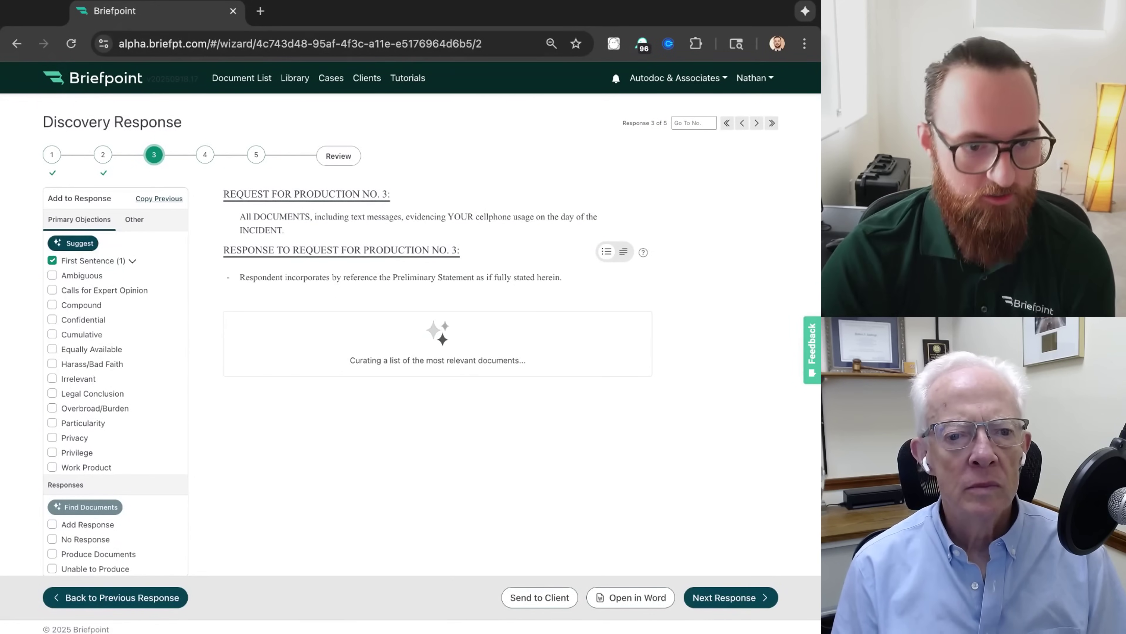
{"action": "left_click", "coordinate": [91, 348]}
{"action": "left_click", "coordinate": [79, 378]}
{"action": "left_click", "coordinate": [83, 423]}
{"action": "left_click", "coordinate": [75, 437]}
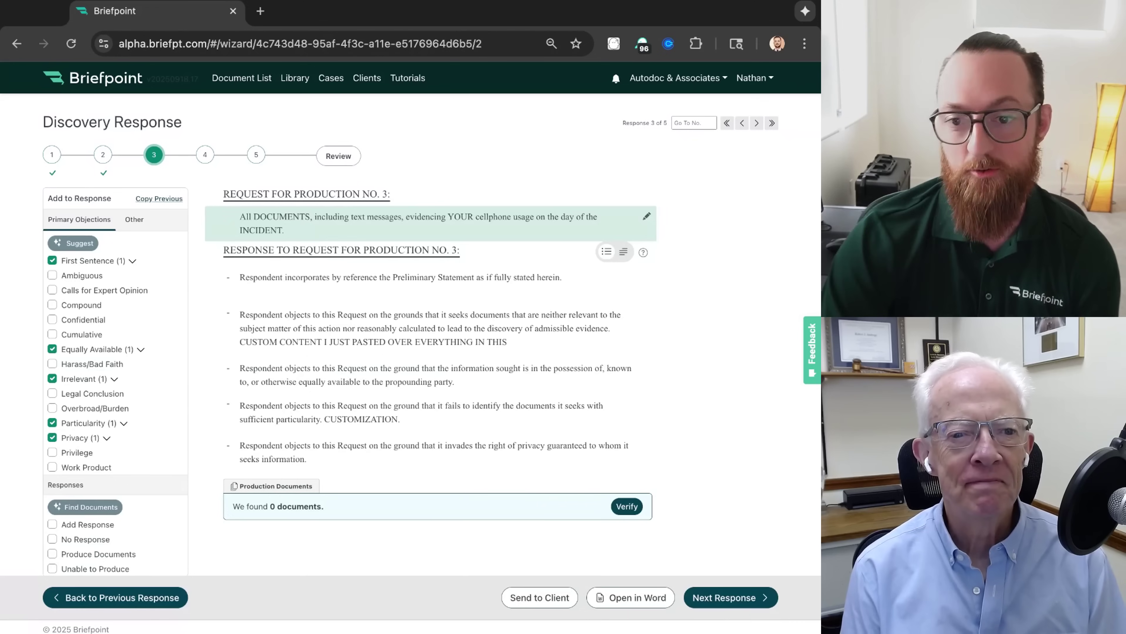
Try an unable-to-produce statement for request 3, review its reasons, then remove it
{"action": "scroll", "coordinate": [328, 483], "scroll_direction": "down", "scroll_amount": 1}
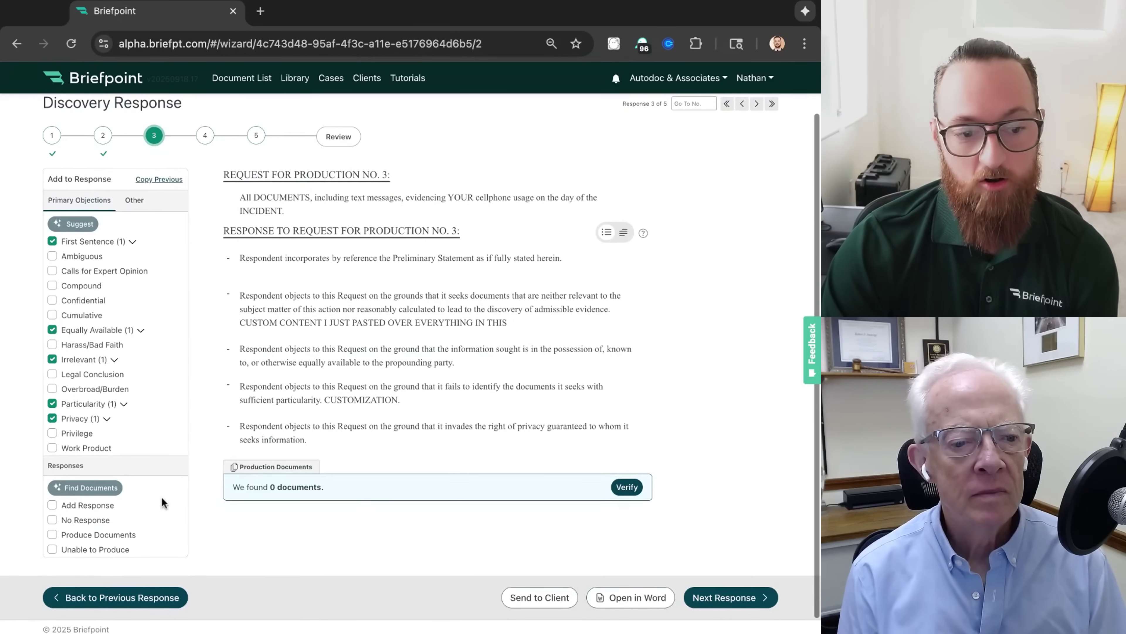
{"action": "left_click", "coordinate": [77, 551]}
{"action": "scroll", "coordinate": [87, 531], "scroll_direction": "down", "scroll_amount": 1}
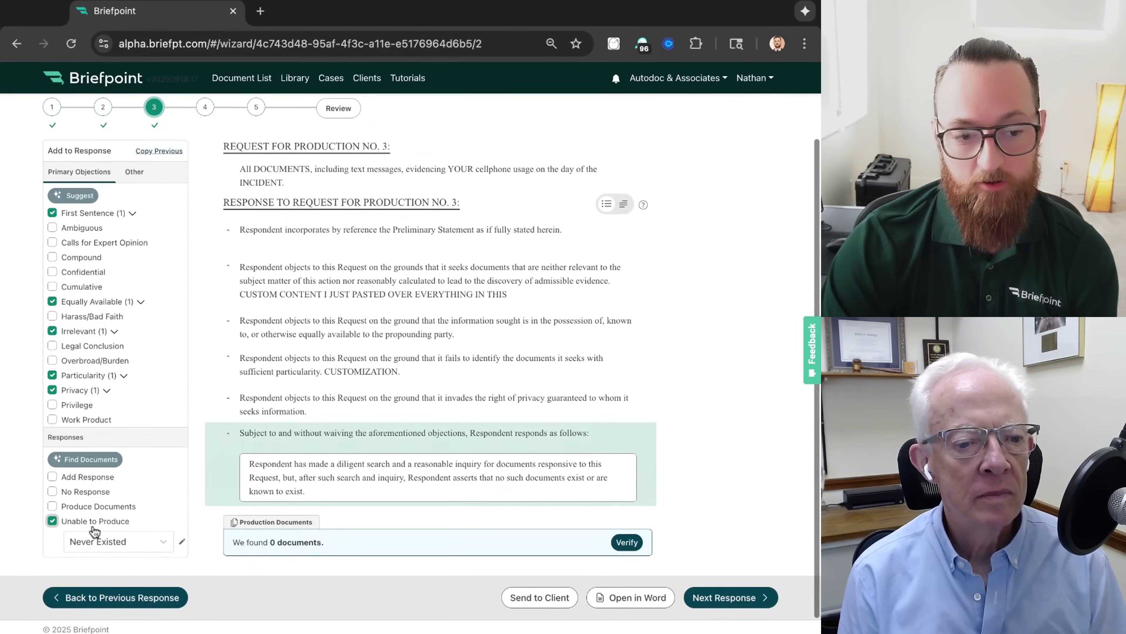
{"action": "left_click", "coordinate": [111, 539]}
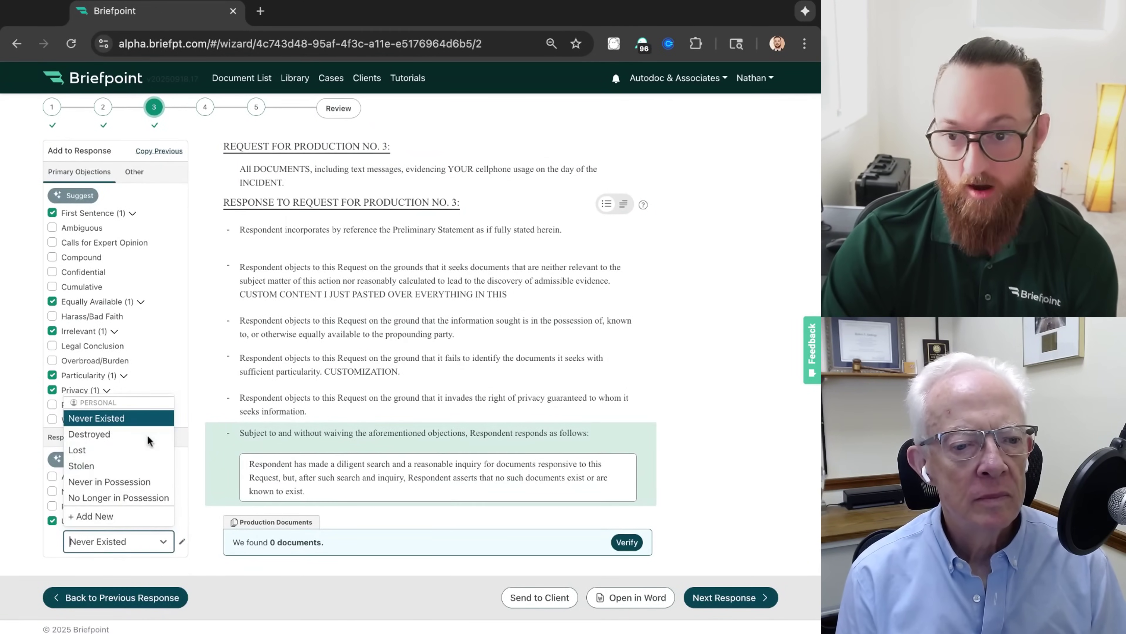
{"action": "left_click", "coordinate": [52, 521]}
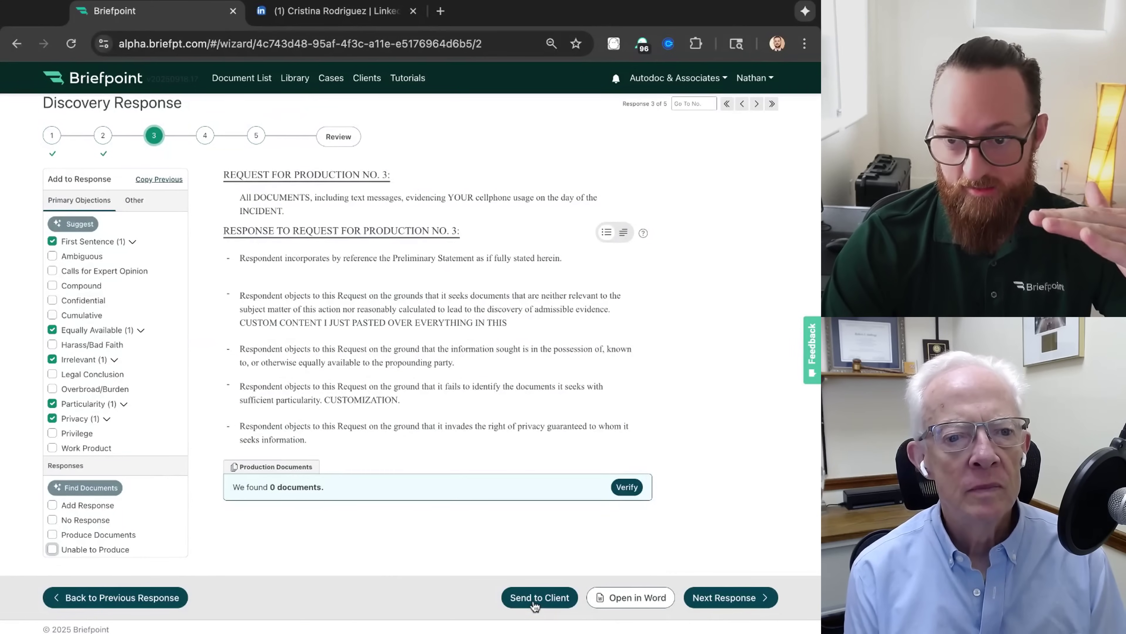
{"action": "scroll", "coordinate": [319, 317], "scroll_direction": "up", "scroll_amount": 1}
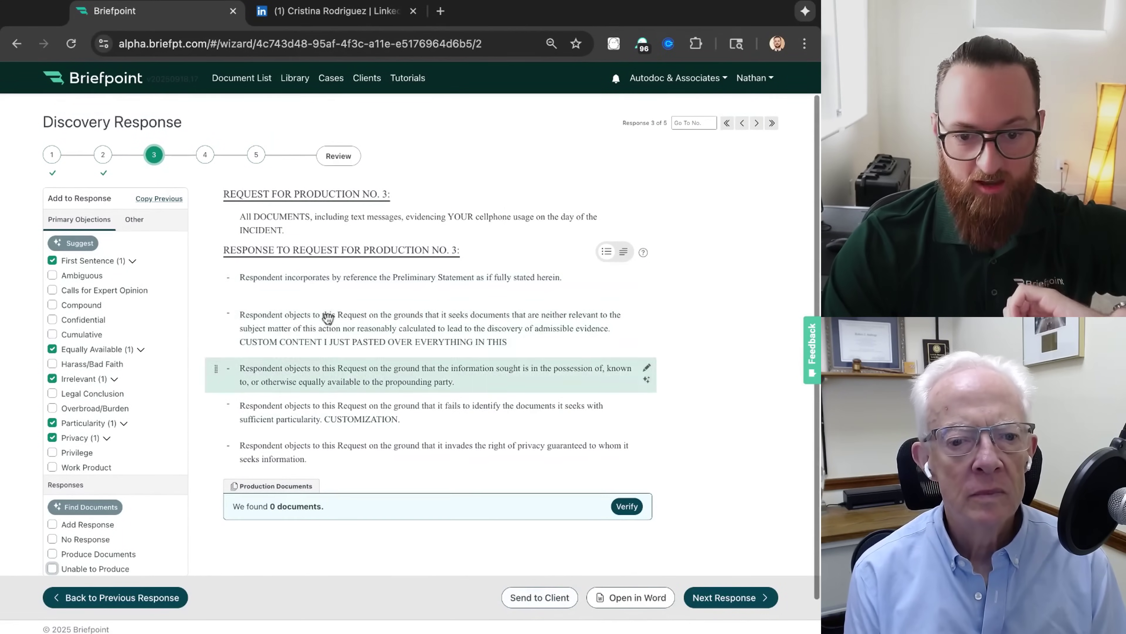
Give request 4 confidentiality, legal-conclusion, privacy and harassment objections and include its one found document
{"action": "left_click", "coordinate": [203, 159]}
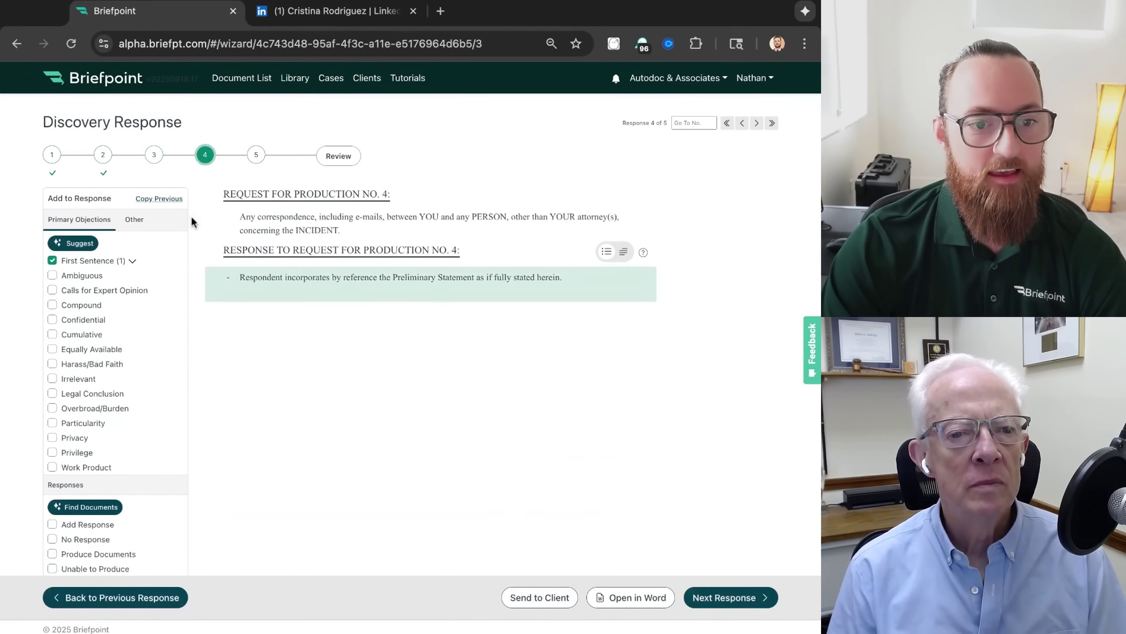
{"action": "left_click", "coordinate": [86, 320]}
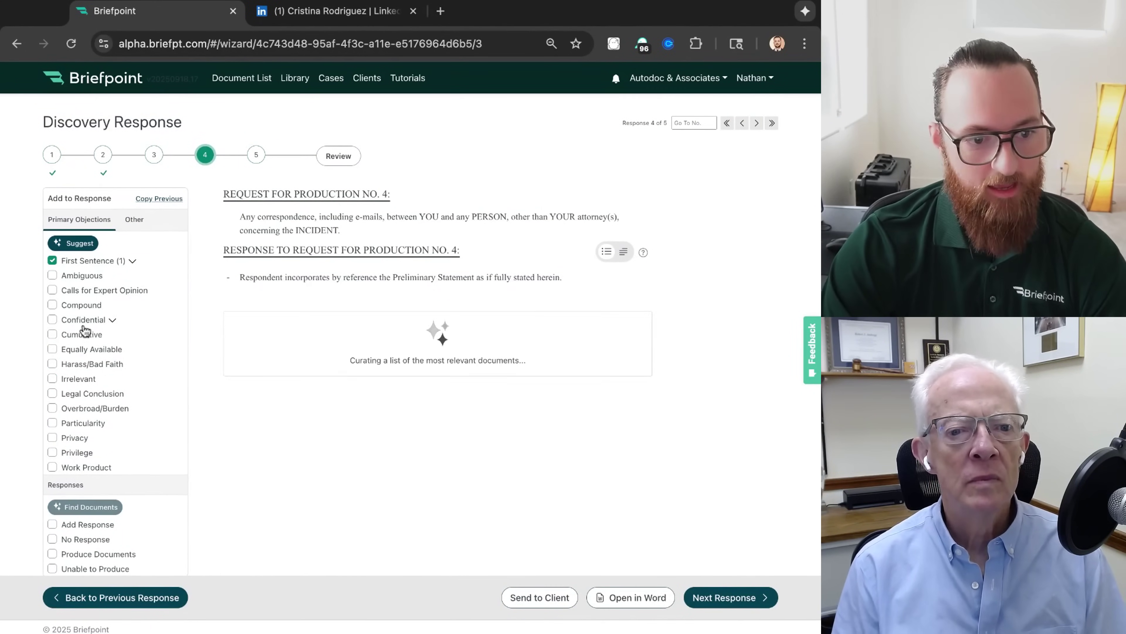
{"action": "left_click", "coordinate": [86, 393]}
{"action": "left_click", "coordinate": [79, 437]}
{"action": "left_click", "coordinate": [79, 364]}
{"action": "scroll", "coordinate": [345, 330], "scroll_direction": "down", "scroll_amount": 1}
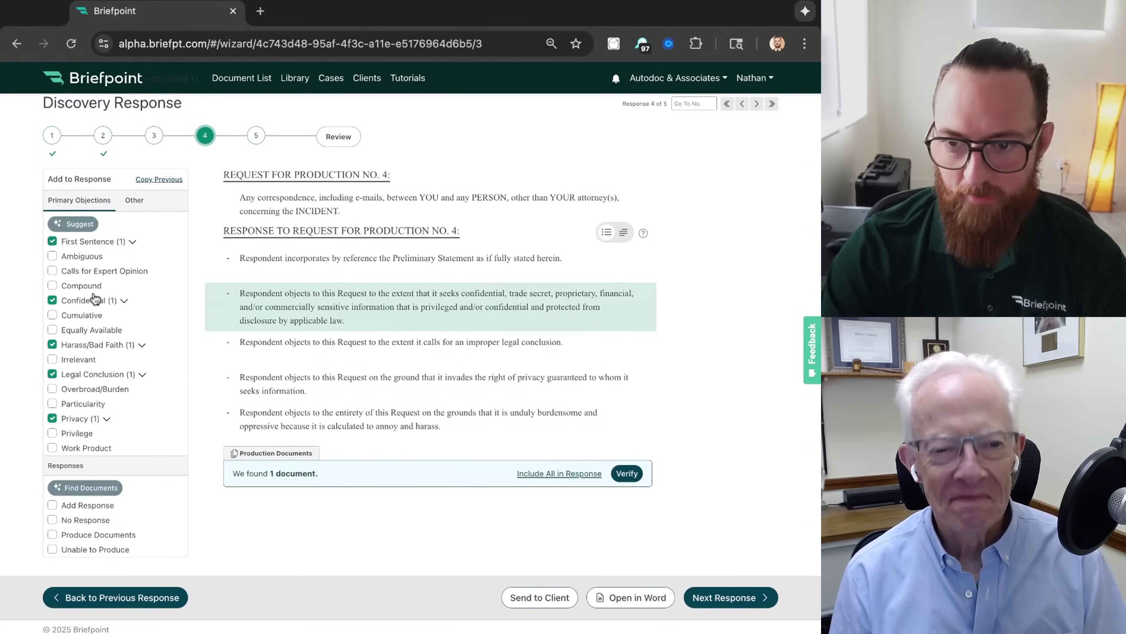
{"action": "left_click", "coordinate": [550, 474]}
{"action": "left_click", "coordinate": [260, 138]}
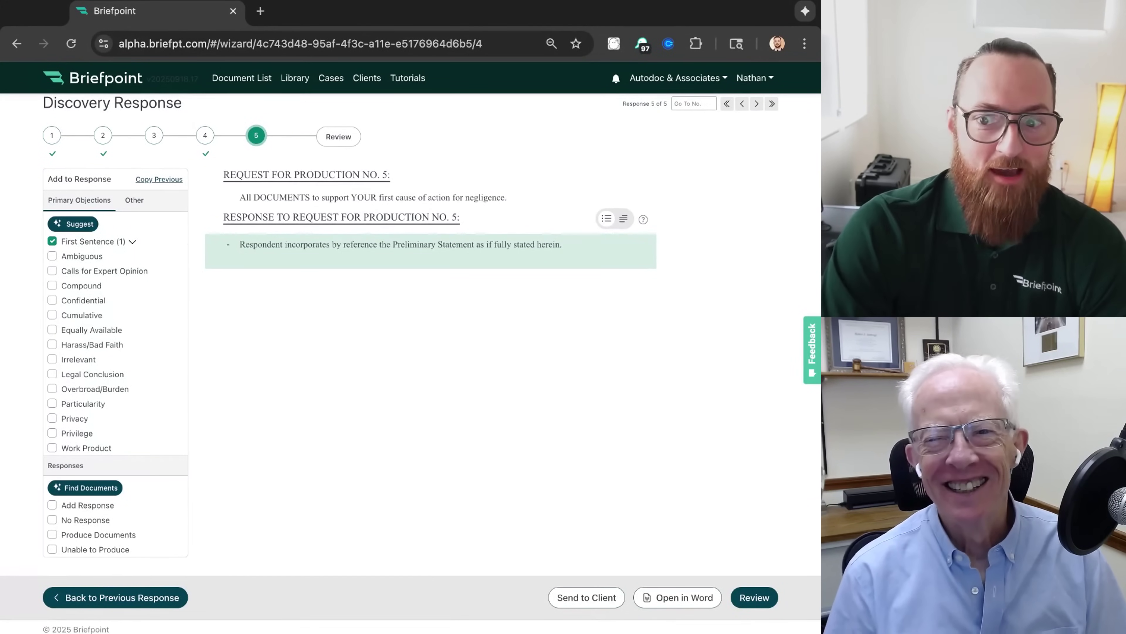
Find request 5's documents, add equally-available, legal-conclusion and confidentiality objections, and produce all 45
{"action": "left_click", "coordinate": [80, 488]}
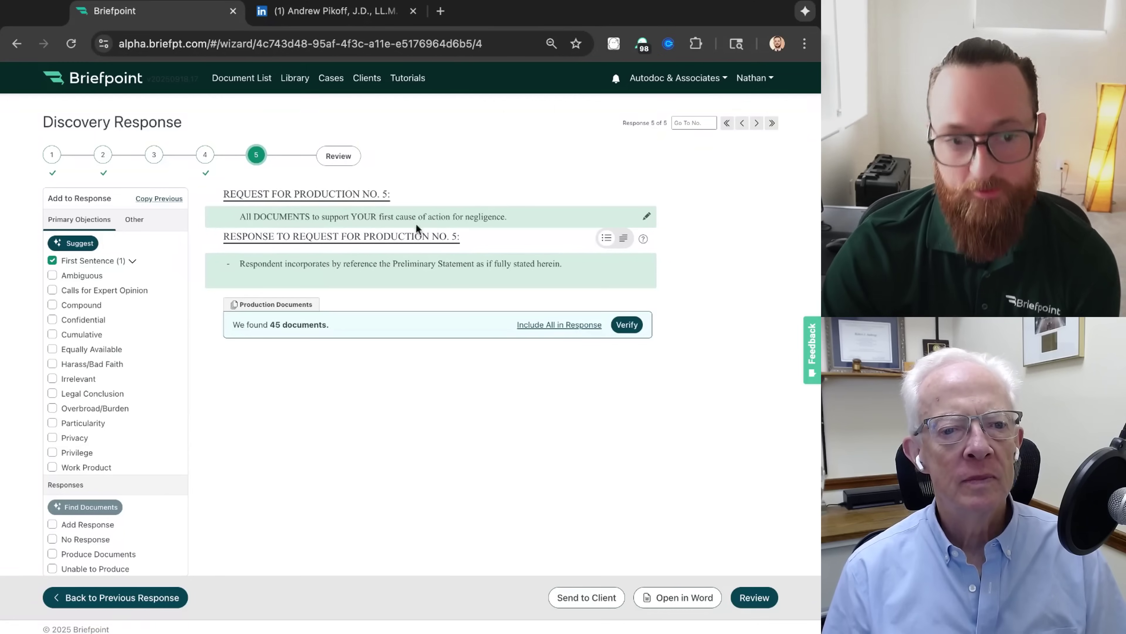
{"action": "left_click", "coordinate": [100, 348]}
{"action": "left_click", "coordinate": [93, 393]}
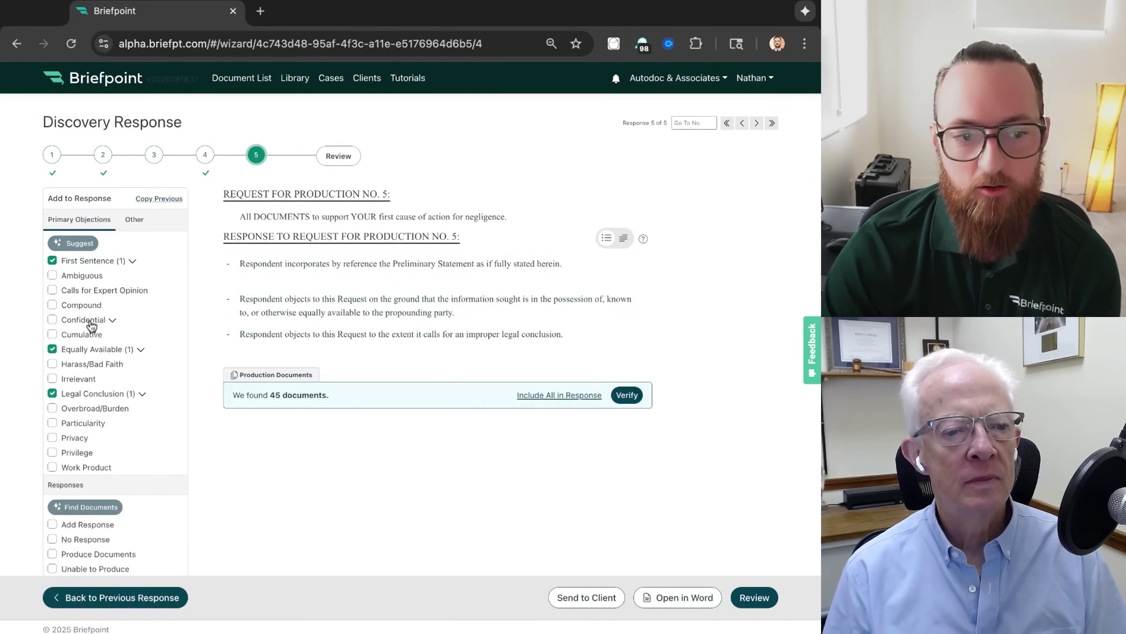
{"action": "left_click", "coordinate": [91, 322]}
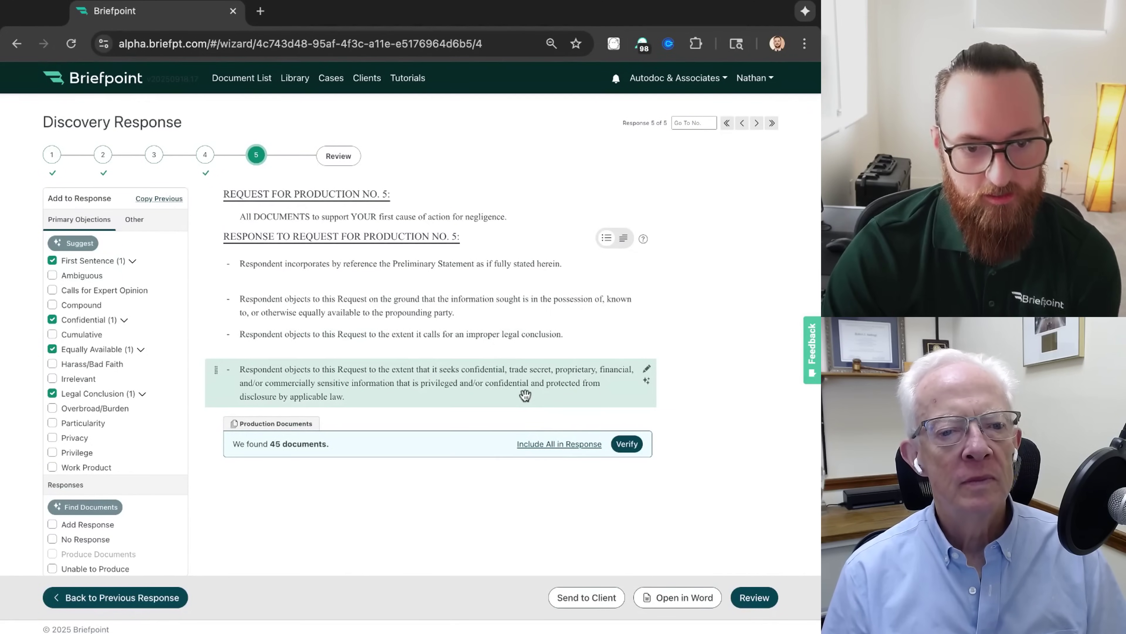
{"action": "left_click", "coordinate": [539, 445]}
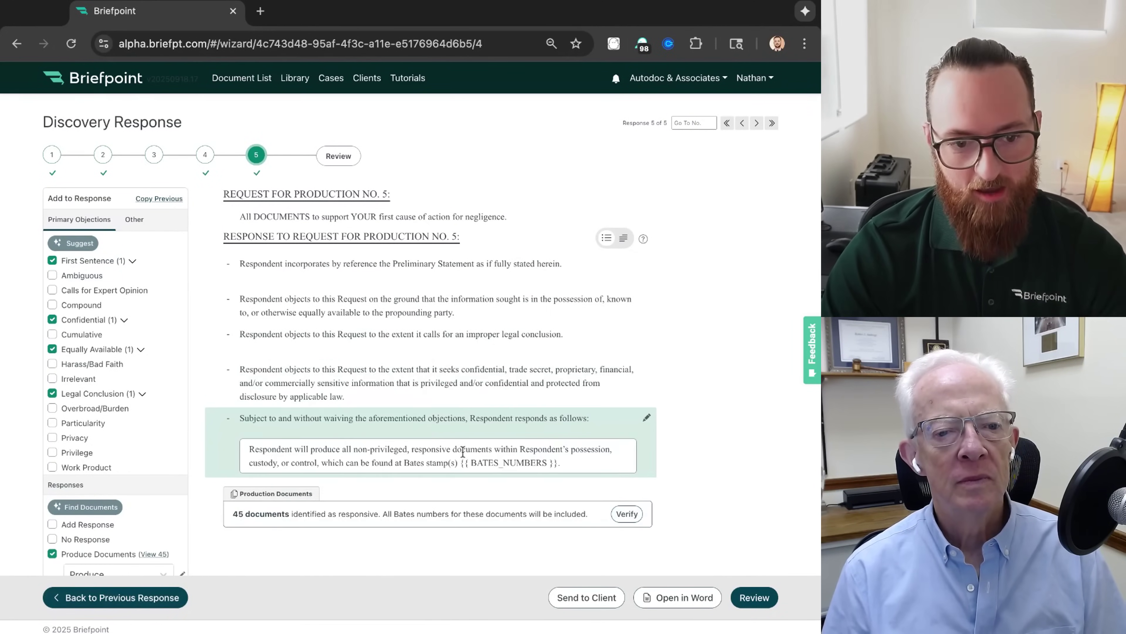
Remove the surname from the Bates prefix, set the starting number to 1, and save the format
{"action": "left_click", "coordinate": [747, 599]}
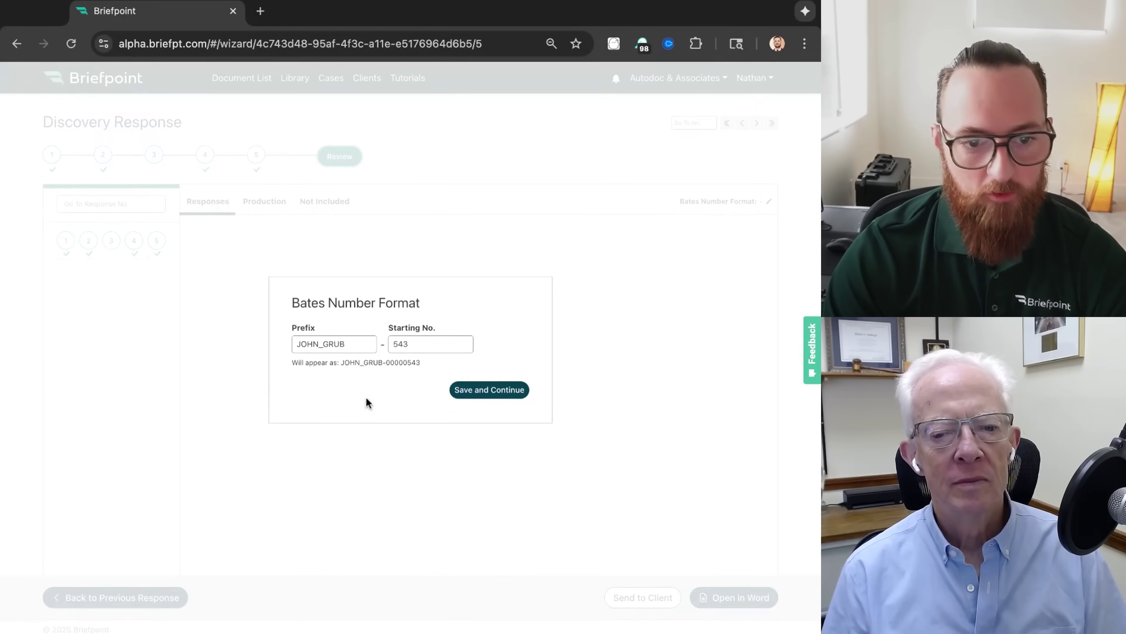
{"action": "left_click", "coordinate": [331, 344]}
{"action": "left_click_drag", "start_coordinate": [345, 344], "coordinate": [318, 344]}
{"action": "key", "text": "BackSpace"}
{"action": "left_click", "coordinate": [413, 344]}
{"action": "type", "text": "1"}
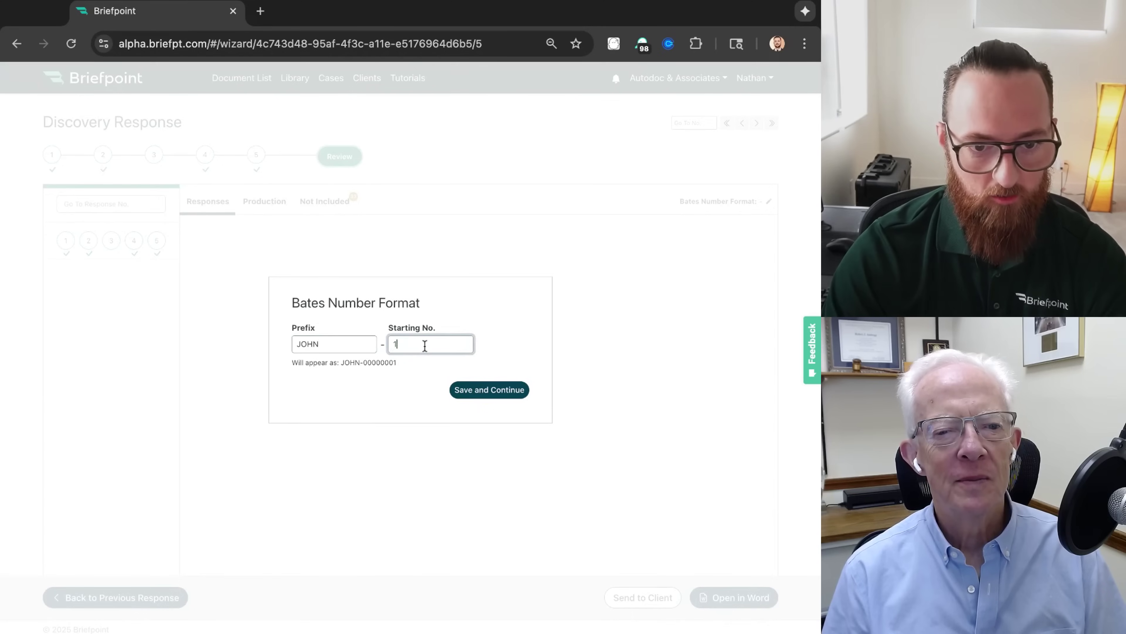
{"action": "left_click", "coordinate": [295, 364]}
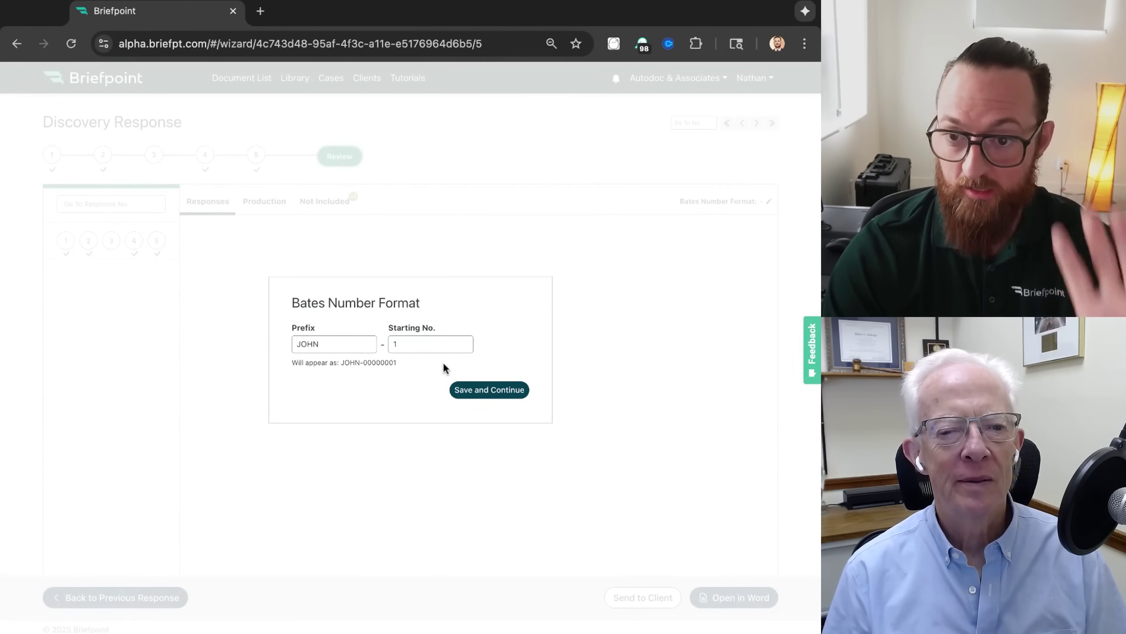
{"action": "left_click", "coordinate": [481, 391]}
Add six unincluded files, including the Blue Ridge Flight Loan Note and PETCO Park documents, to requests 1–4
{"action": "left_click", "coordinate": [336, 208]}
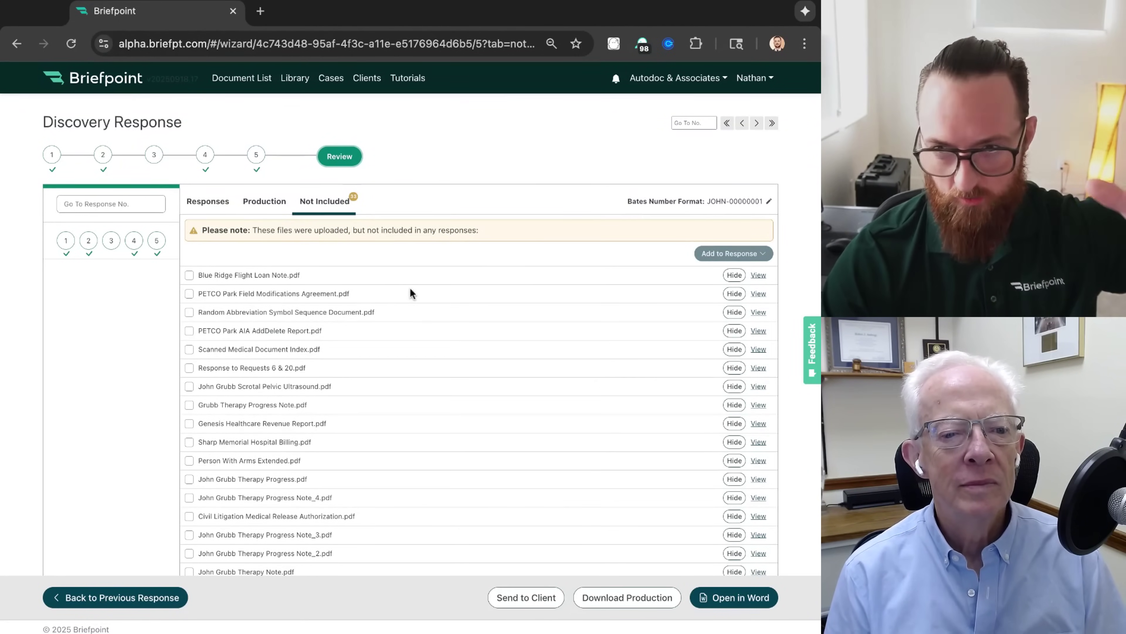
{"action": "left_click", "coordinate": [189, 275]}
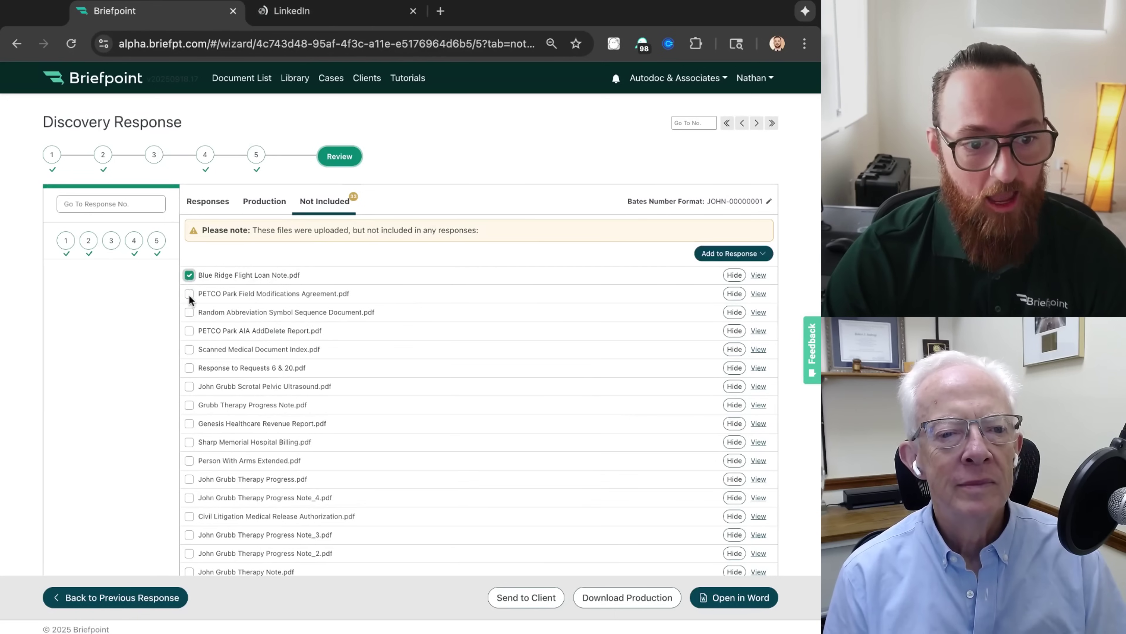
{"action": "left_click", "coordinate": [189, 293]}
{"action": "left_click", "coordinate": [189, 331]}
{"action": "left_click", "coordinate": [190, 312]}
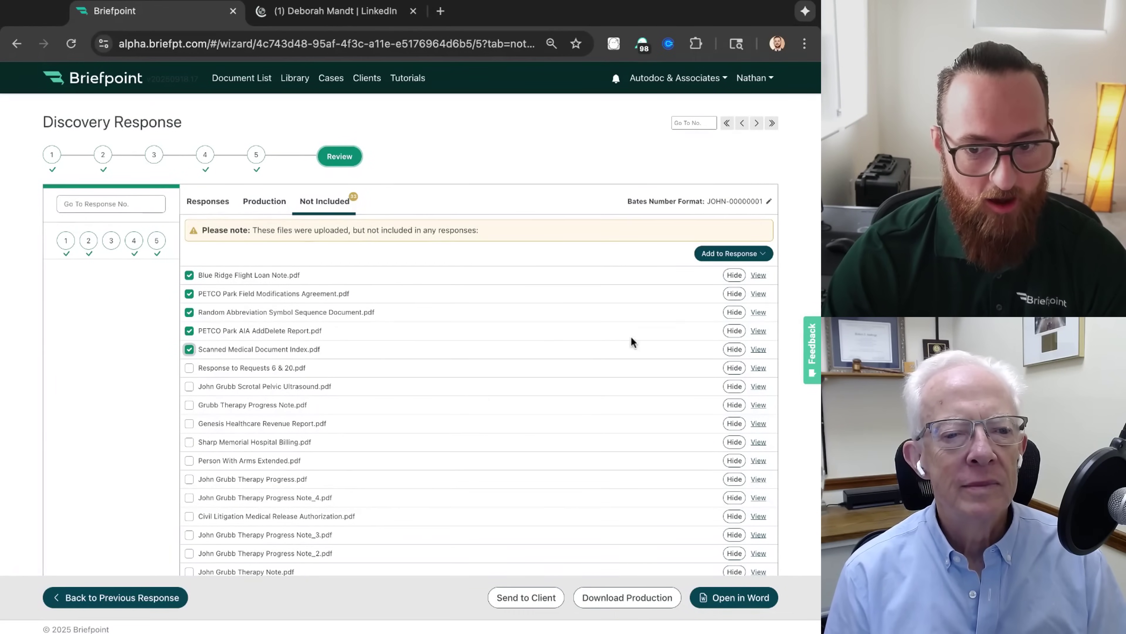
{"action": "left_click", "coordinate": [740, 255]}
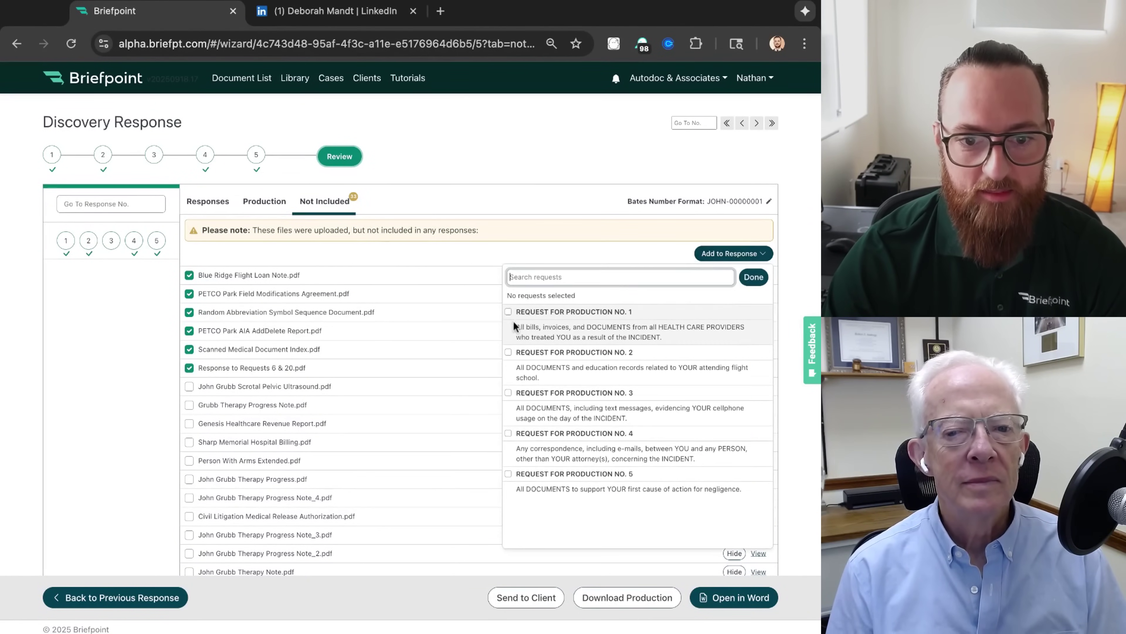
{"action": "left_click", "coordinate": [509, 313]}
{"action": "left_click", "coordinate": [509, 393]}
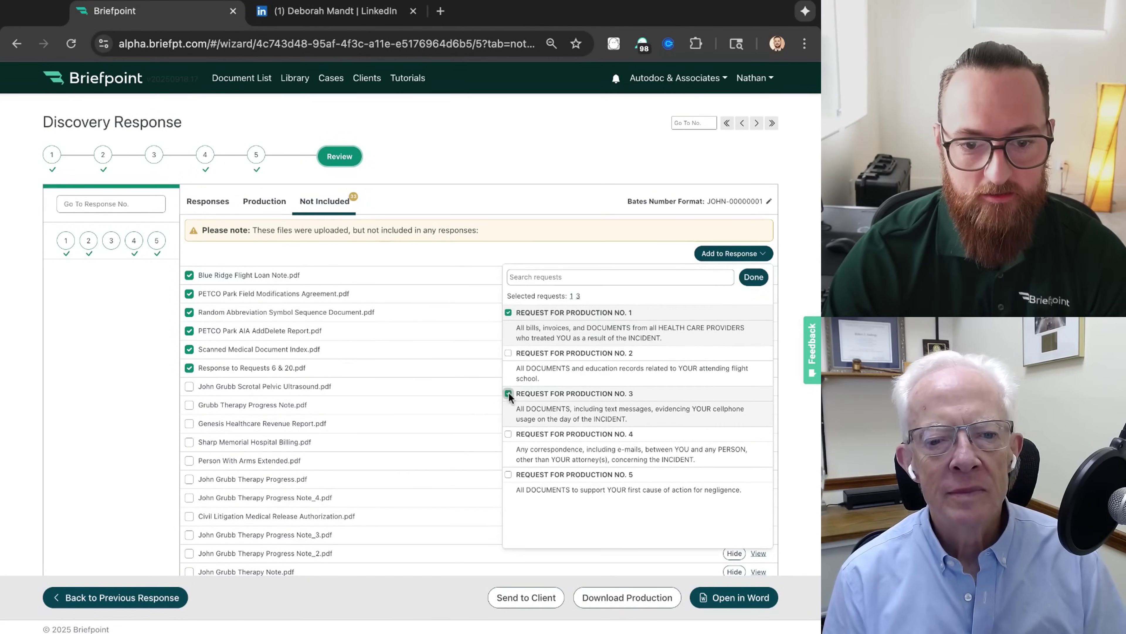
{"action": "left_click", "coordinate": [509, 353]}
{"action": "left_click", "coordinate": [508, 434]}
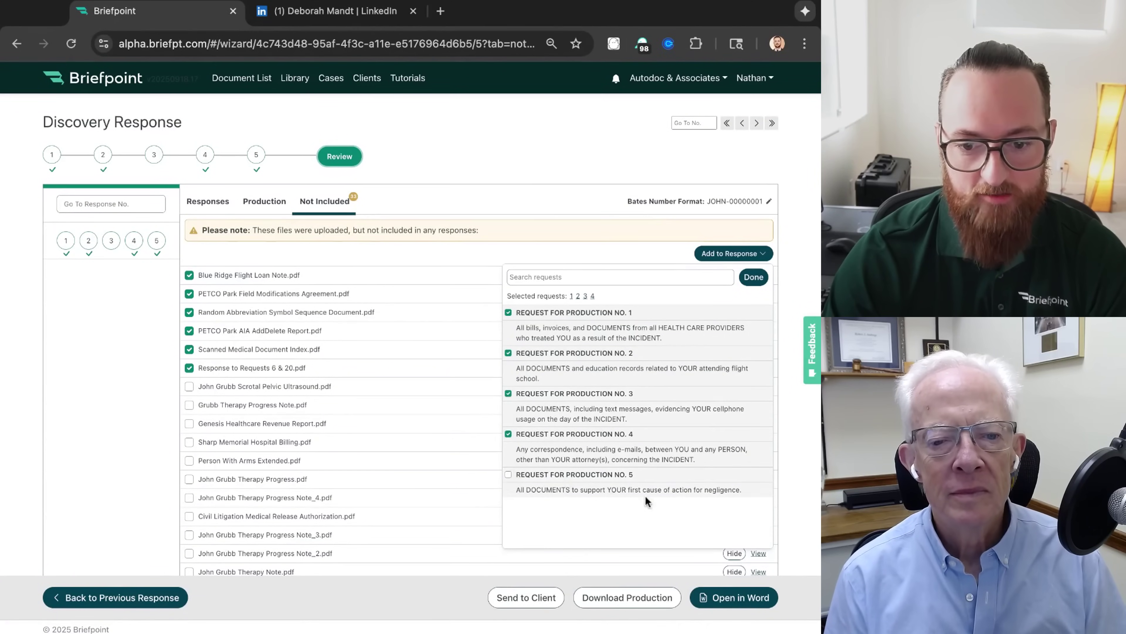
{"action": "left_click", "coordinate": [754, 278]}
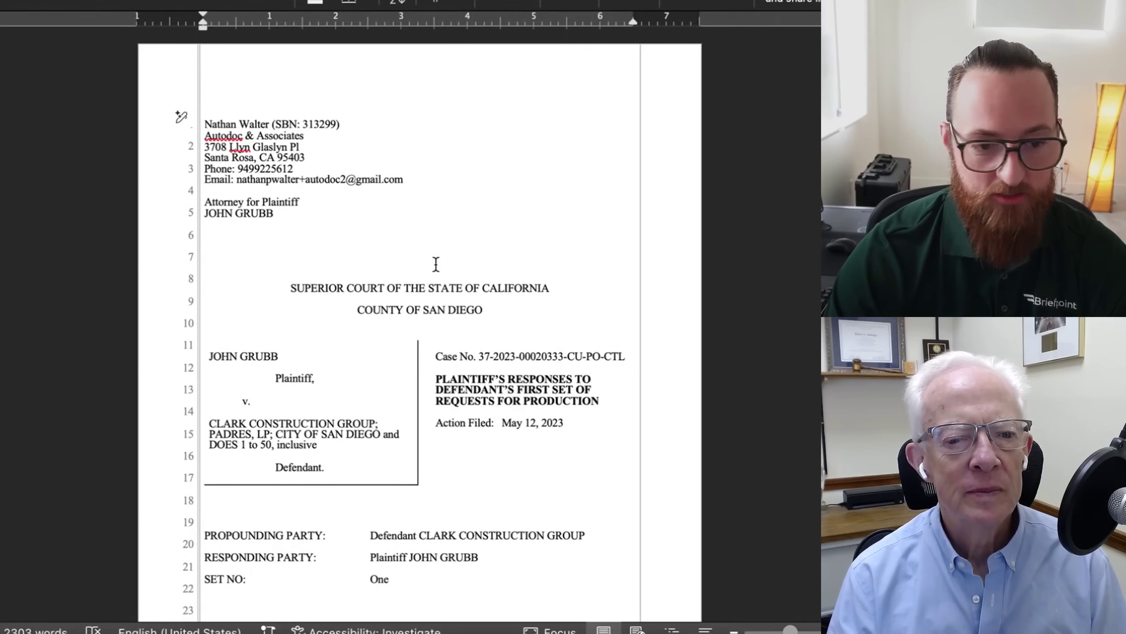
{"action": "scroll", "coordinate": [444, 261], "scroll_direction": "down", "scroll_amount": 5}
{"action": "scroll", "coordinate": [461, 275], "scroll_direction": "up", "scroll_amount": 5}
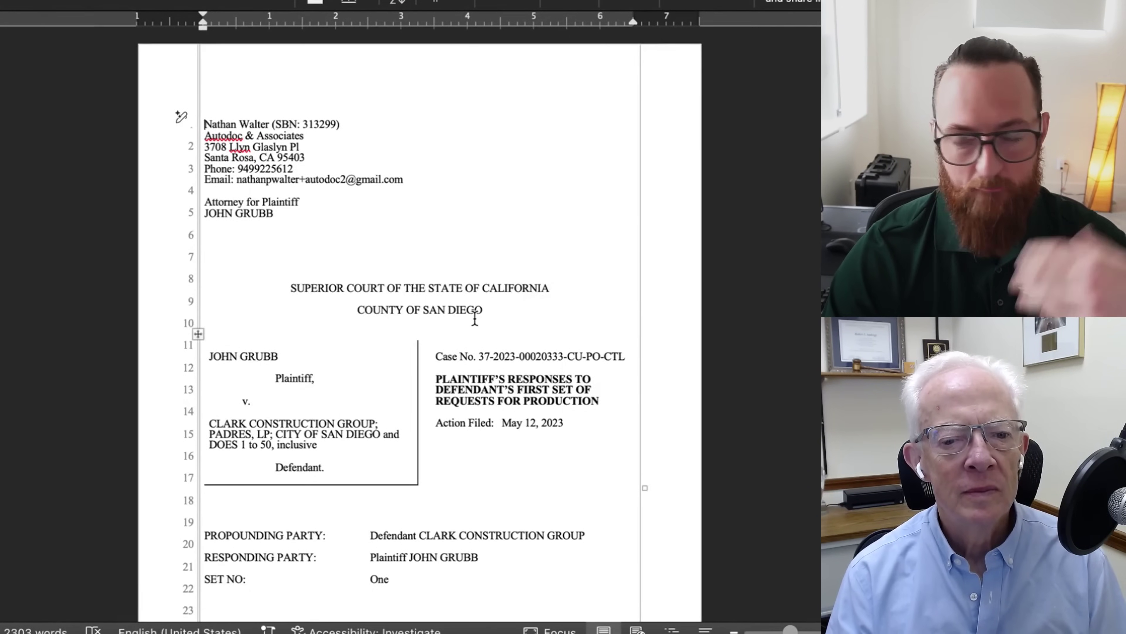
{"action": "left_click", "coordinate": [350, 237]}
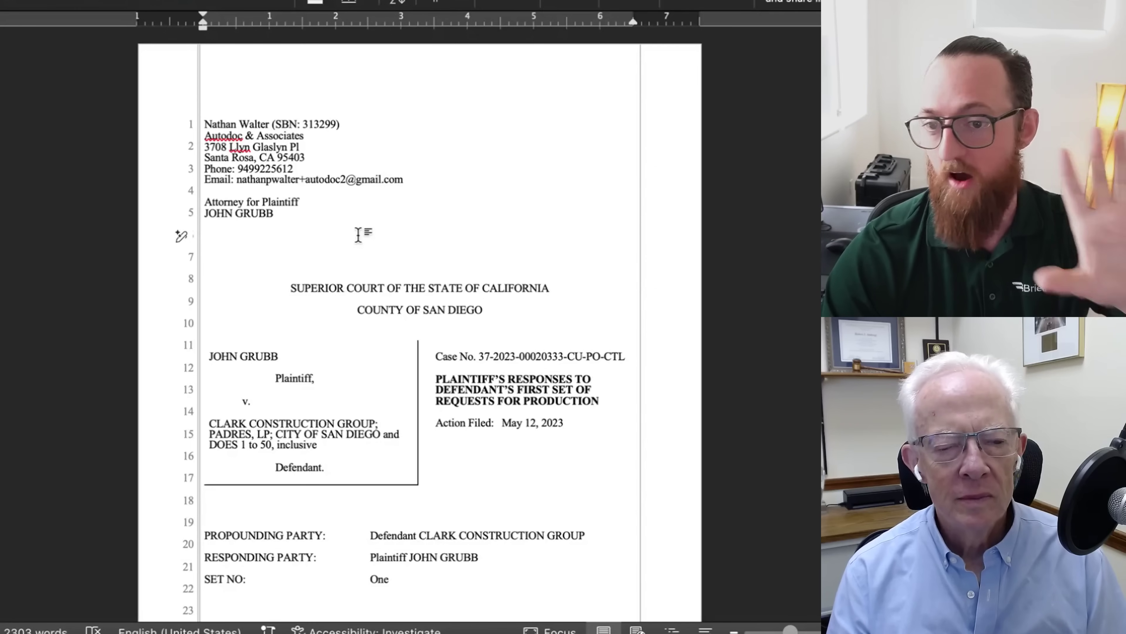
{"action": "scroll", "coordinate": [430, 248], "scroll_direction": "down", "scroll_amount": 15}
{"action": "scroll", "coordinate": [447, 279], "scroll_direction": "down", "scroll_amount": 20}
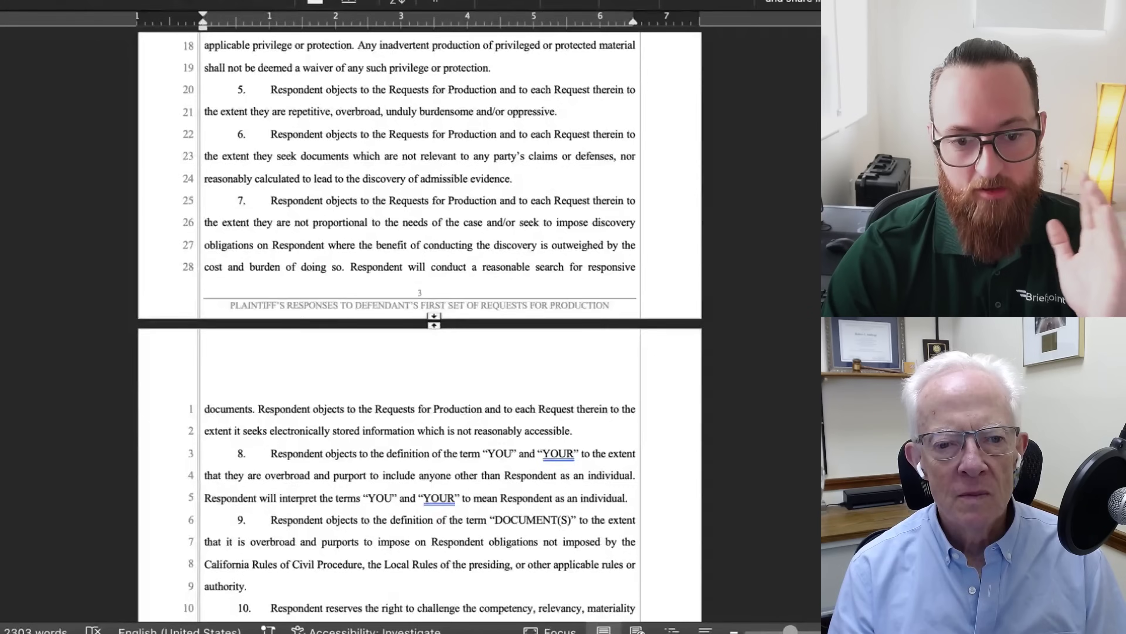
{"action": "scroll", "coordinate": [430, 333], "scroll_direction": "down", "scroll_amount": 14}
{"action": "scroll", "coordinate": [424, 343], "scroll_direction": "up", "scroll_amount": 5}
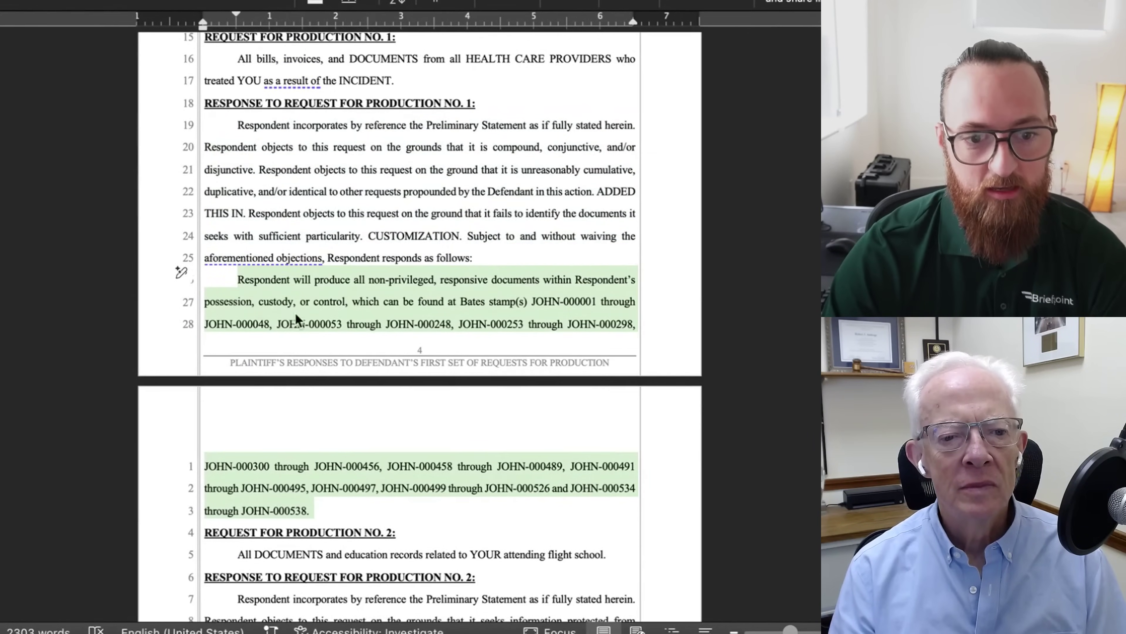
{"action": "scroll", "coordinate": [296, 314], "scroll_direction": "down", "scroll_amount": 5}
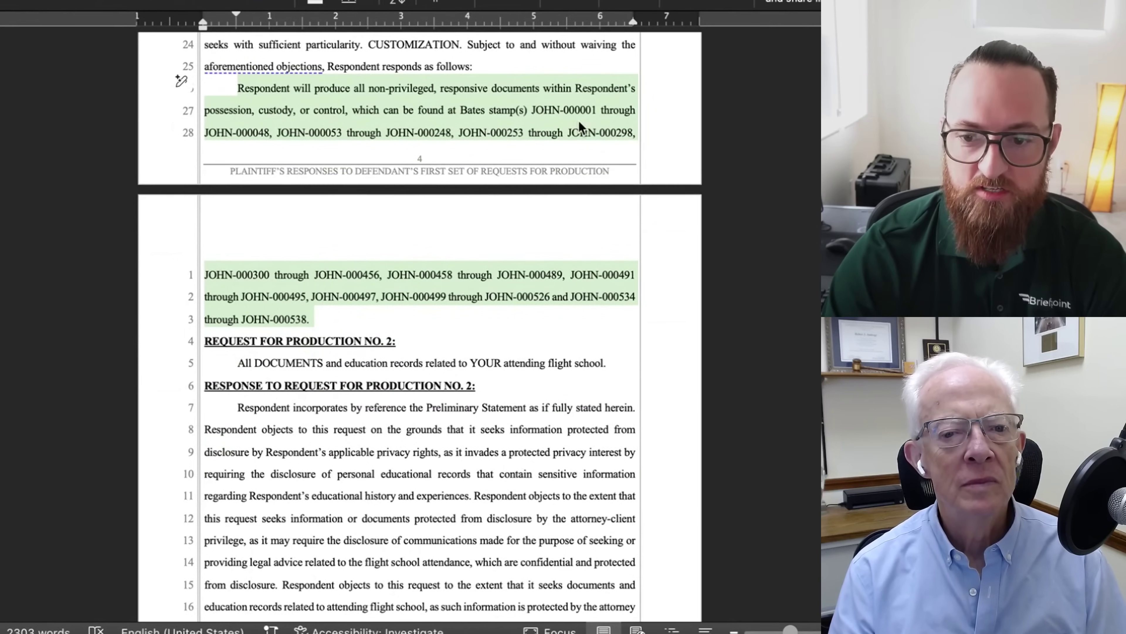
{"action": "triple_click", "coordinate": [562, 148]}
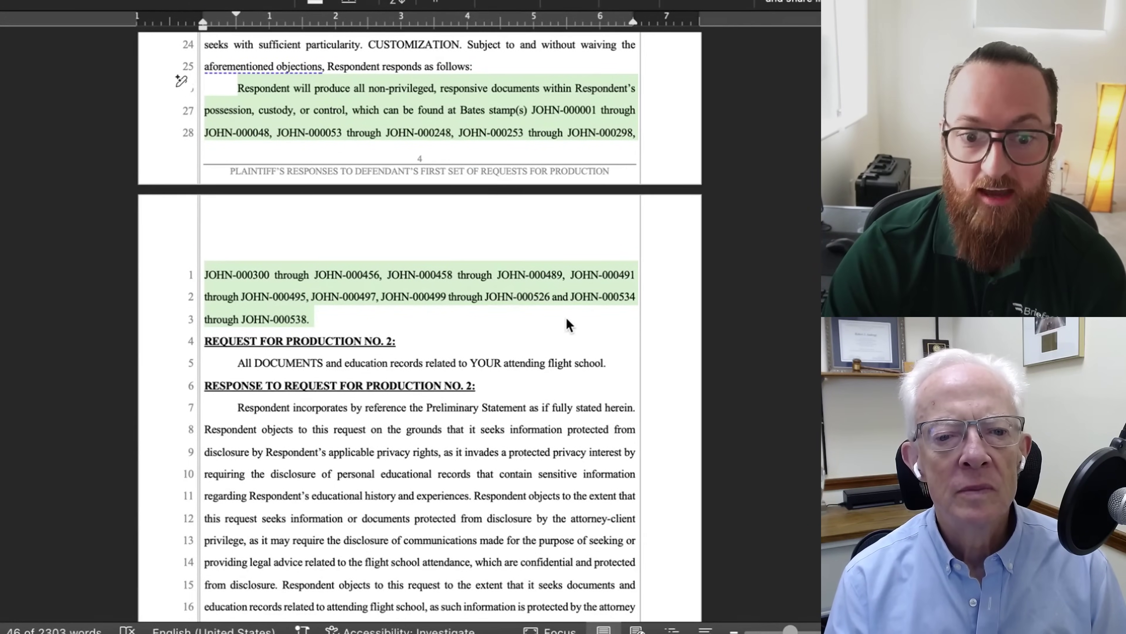
{"action": "scroll", "coordinate": [568, 319], "scroll_direction": "down", "scroll_amount": 20}
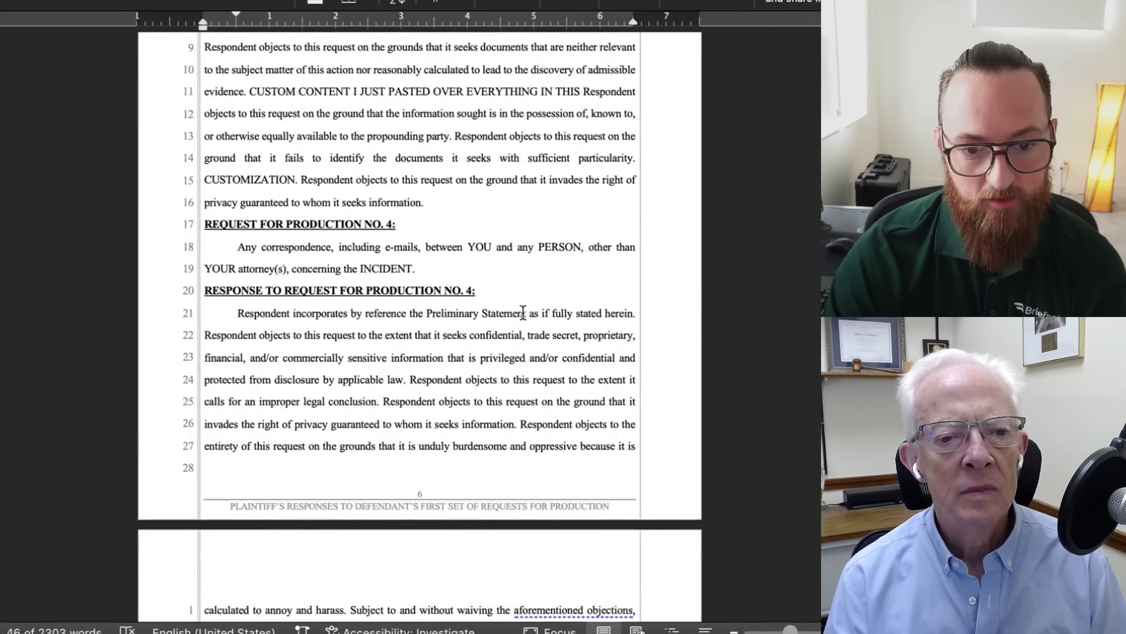
{"action": "scroll", "coordinate": [522, 313], "scroll_direction": "down", "scroll_amount": 20}
{"action": "mouse_move", "coordinate": [208, 130]}
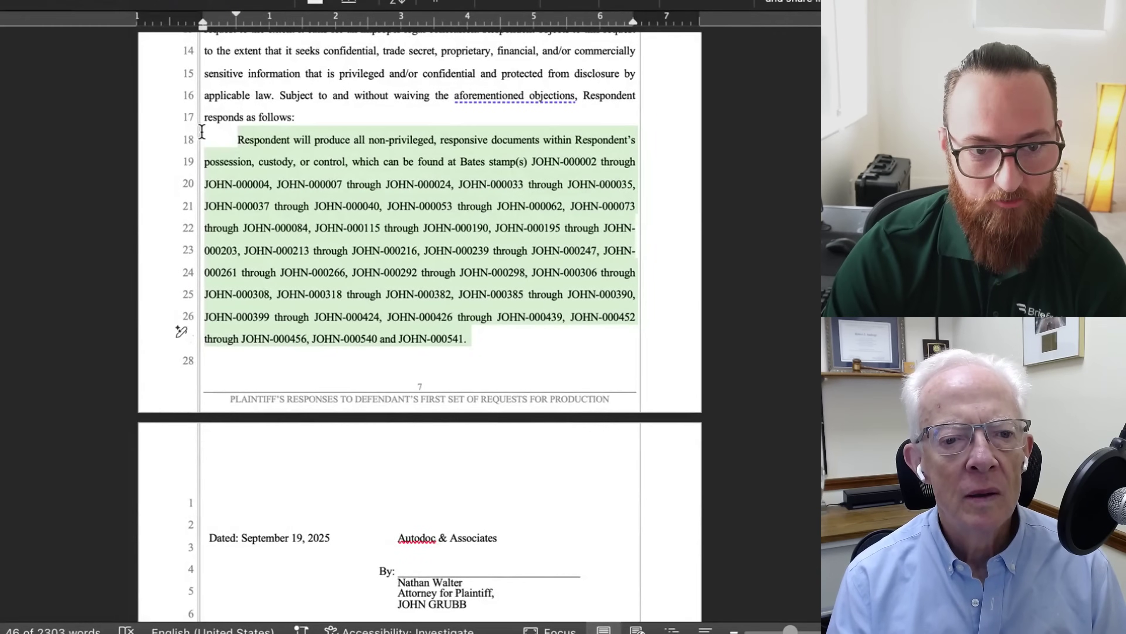
{"action": "scroll", "coordinate": [431, 253], "scroll_direction": "up", "scroll_amount": 5}
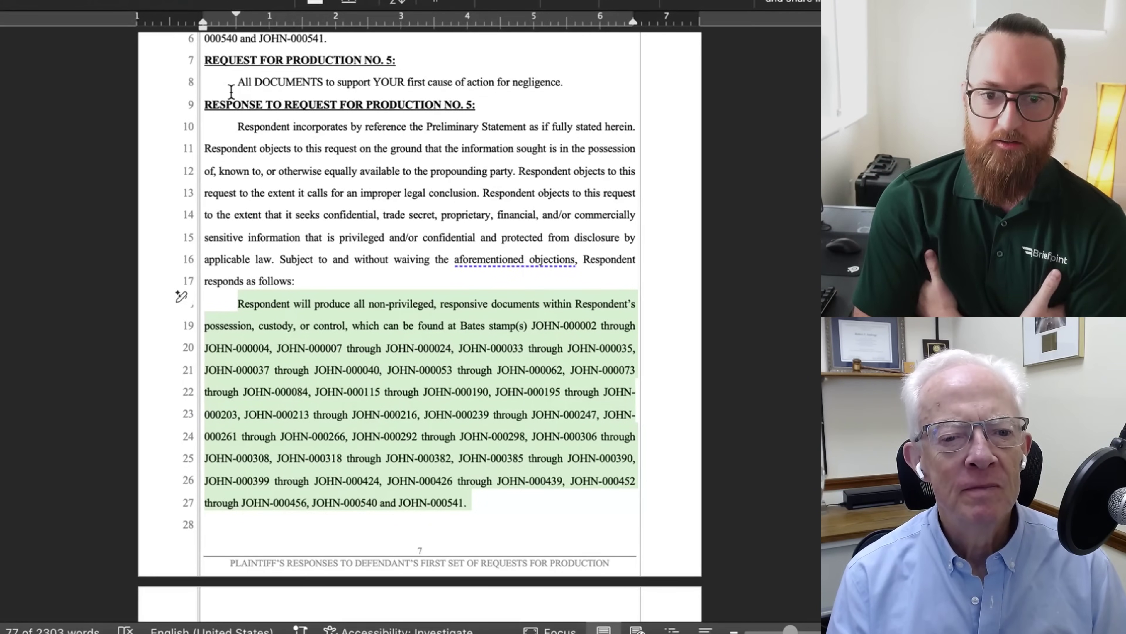
{"action": "scroll", "coordinate": [460, 240], "scroll_direction": "down", "scroll_amount": 15}
In Word, clear the Request No. 5 selection and place the cursor in a cited Bates number
{"action": "scroll", "coordinate": [469, 261], "scroll_direction": "up", "scroll_amount": 10}
{"action": "left_click", "coordinate": [511, 289]}
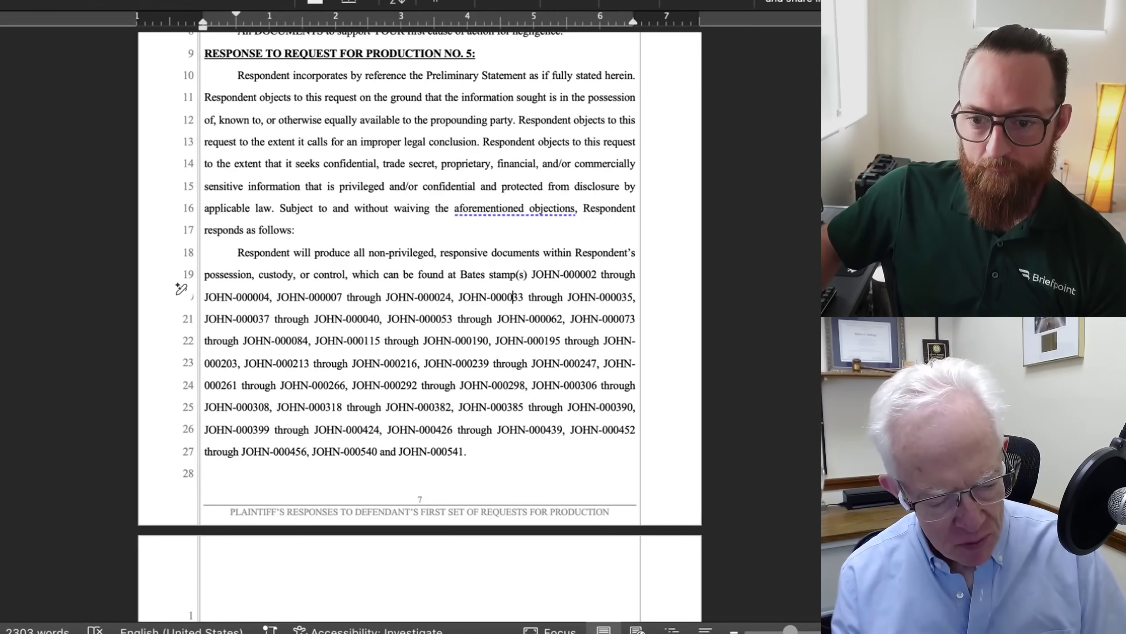
{"action": "left_click", "coordinate": [513, 297]}
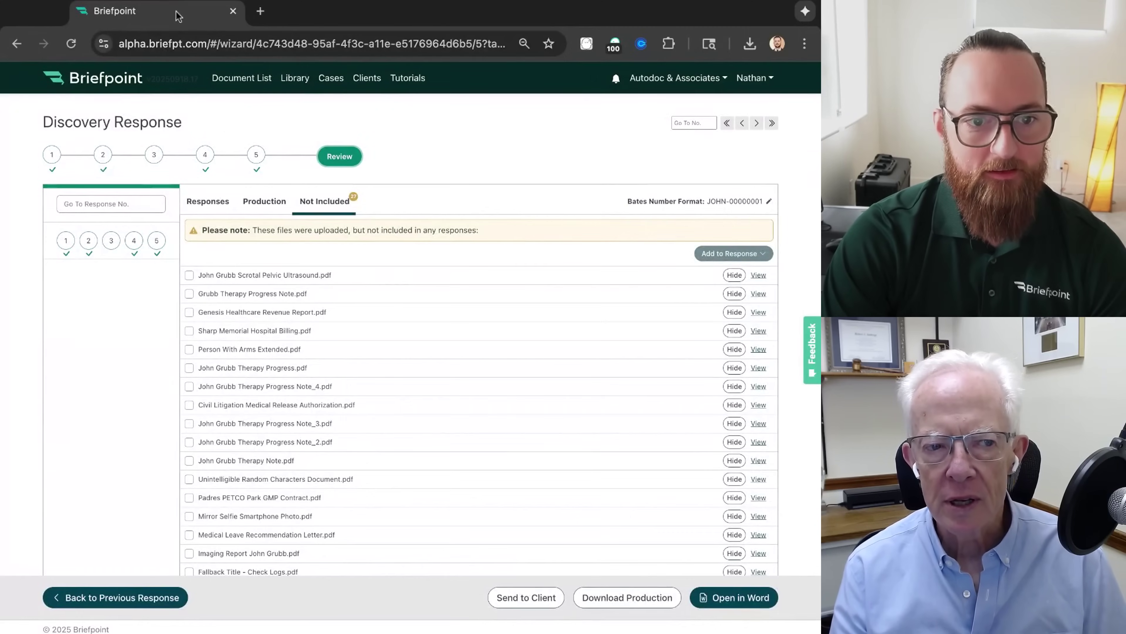
Open the Production section of a Riverside case that has no productions uploaded
{"action": "left_click", "coordinate": [328, 82]}
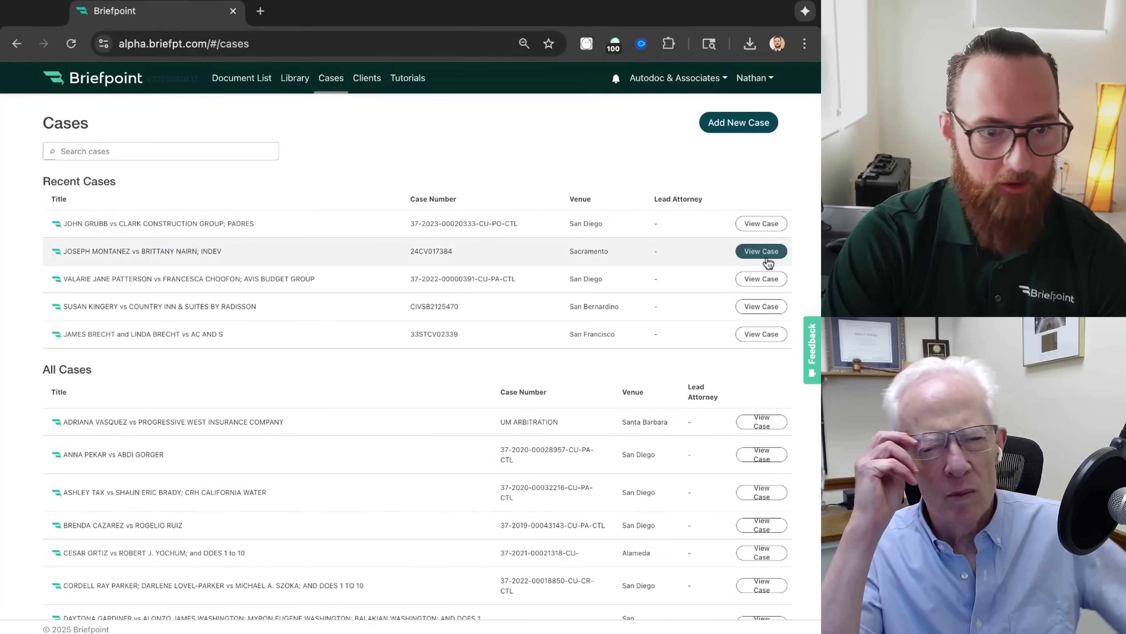
{"action": "scroll", "coordinate": [731, 338], "scroll_direction": "down", "scroll_amount": 10}
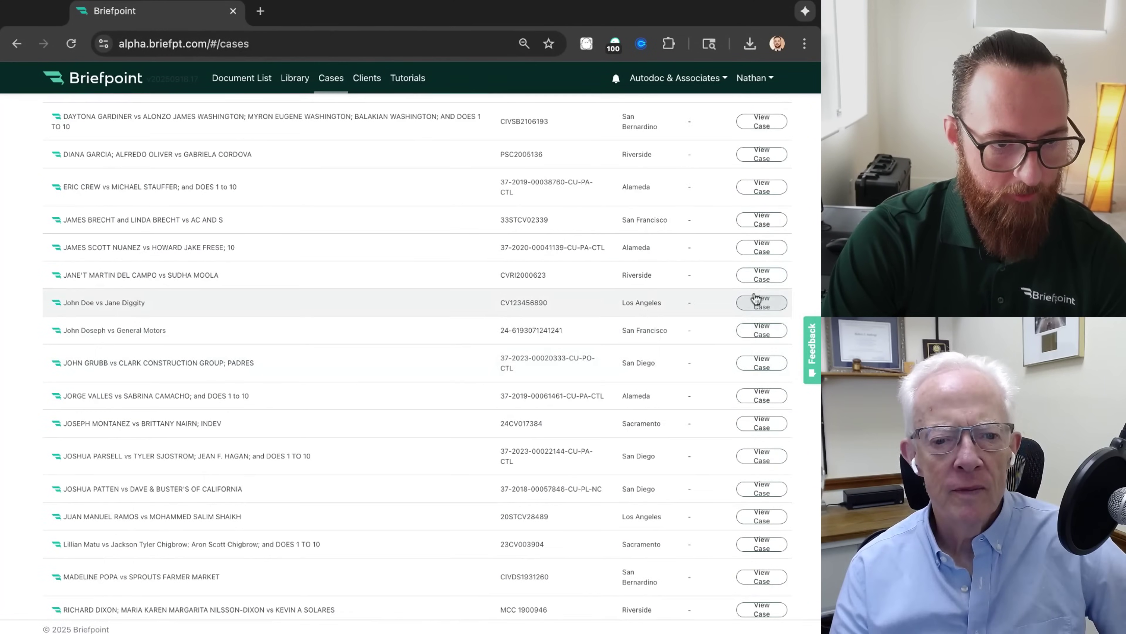
{"action": "left_click", "coordinate": [759, 276]}
{"action": "left_click", "coordinate": [137, 262]}
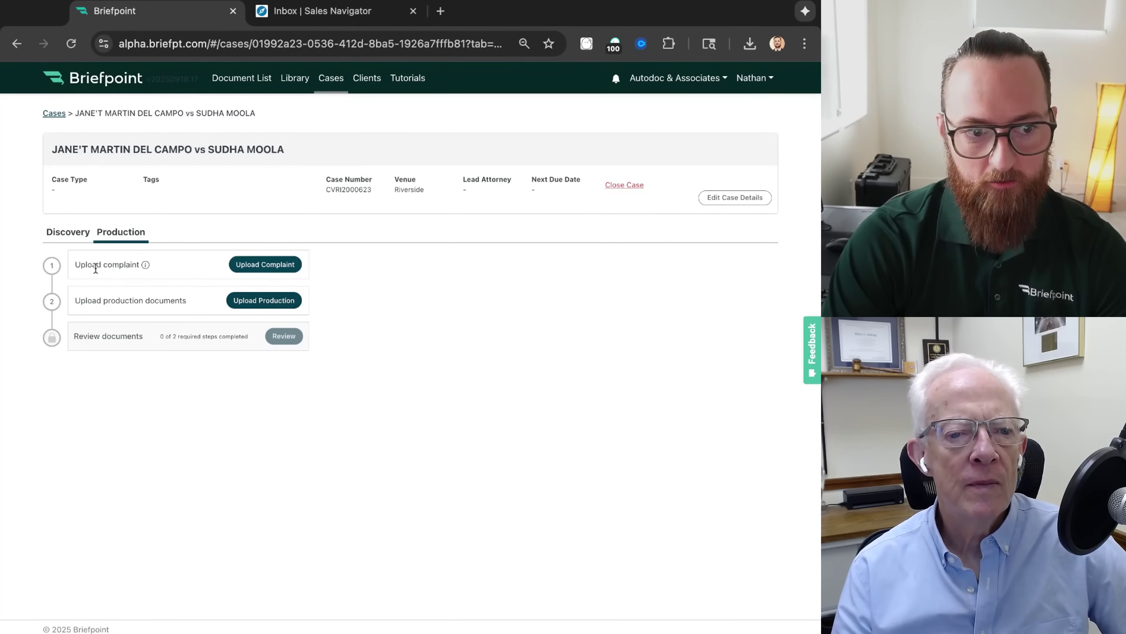
{"action": "left_click_drag", "start_coordinate": [77, 269], "coordinate": [140, 266]}
{"action": "left_click", "coordinate": [195, 271]}
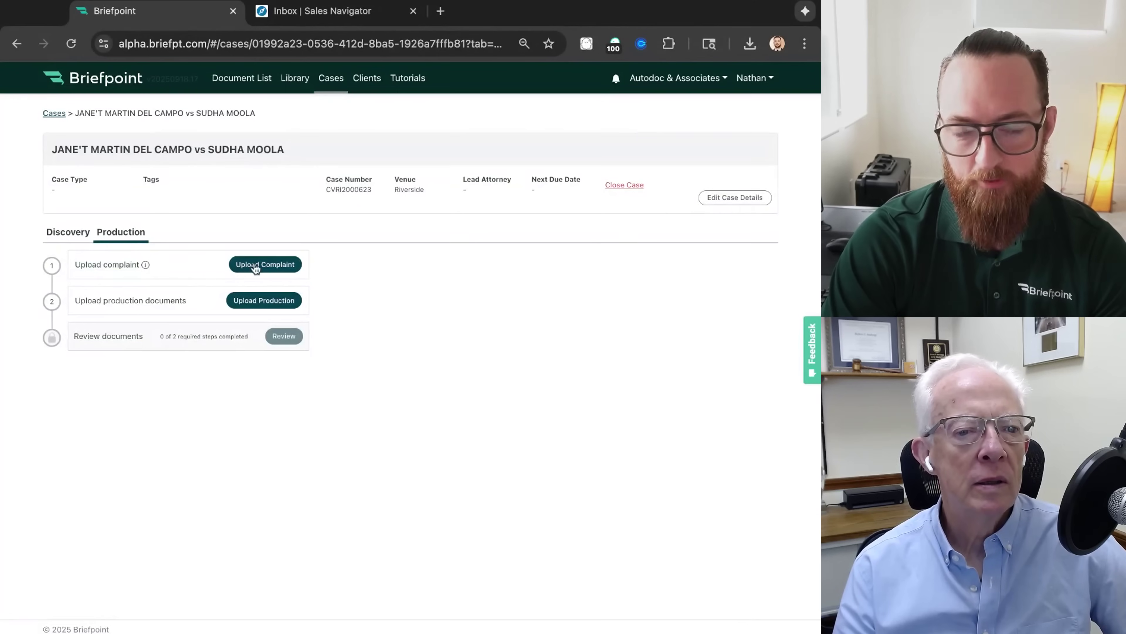
{"action": "left_click_drag", "start_coordinate": [69, 301], "coordinate": [207, 302]}
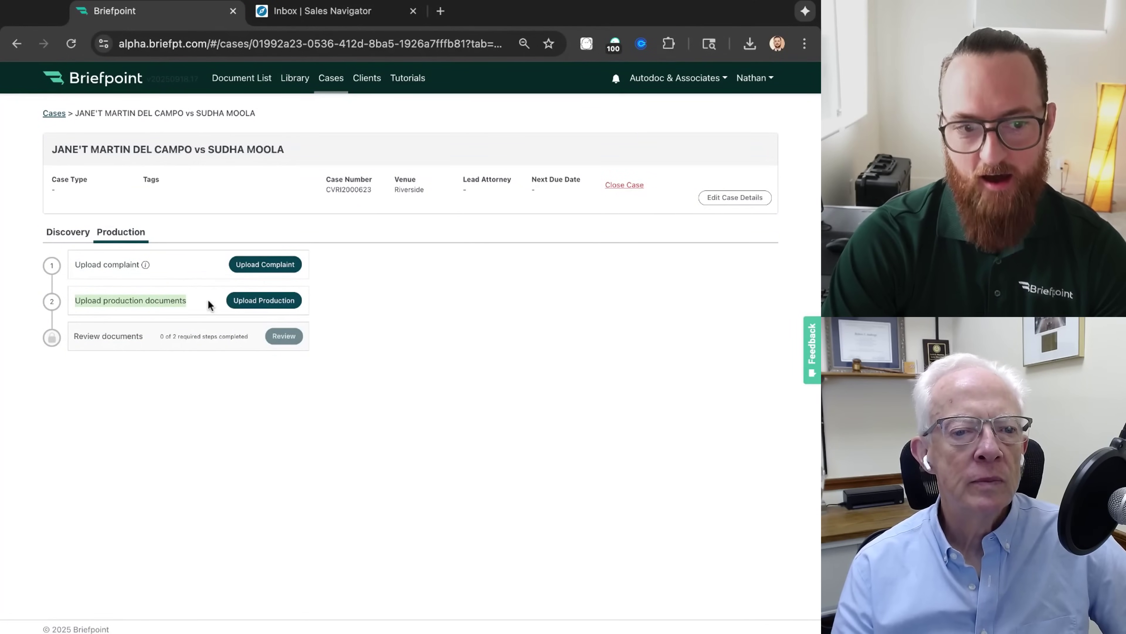
{"action": "left_click", "coordinate": [209, 305]}
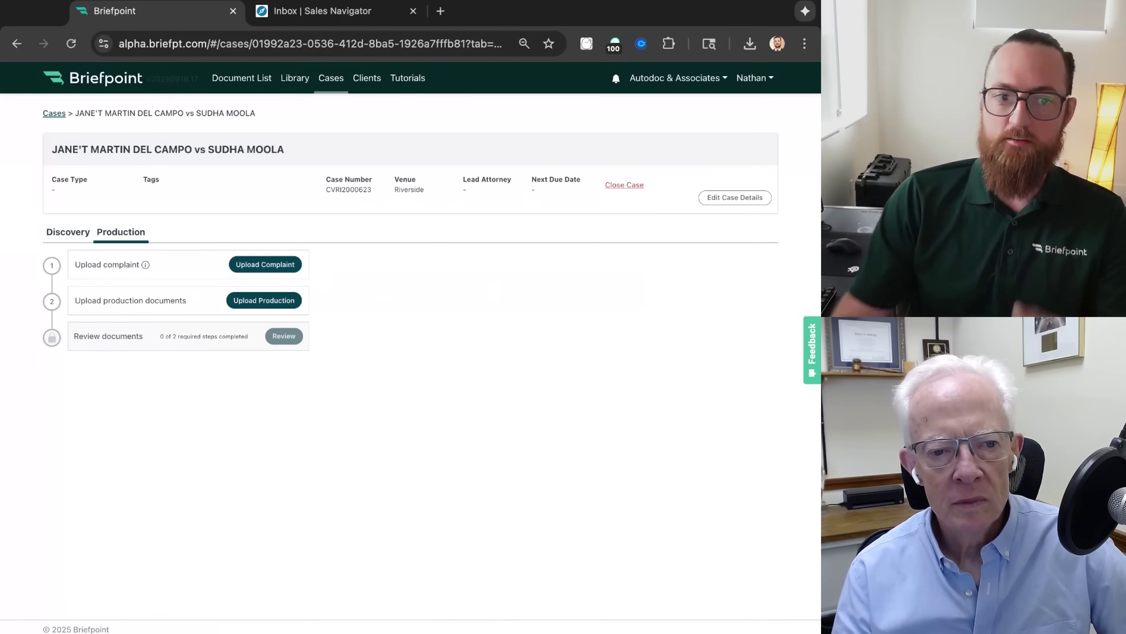
Open the Clark Construction Group case's Production folders from the cases list
{"action": "left_click", "coordinate": [53, 115]}
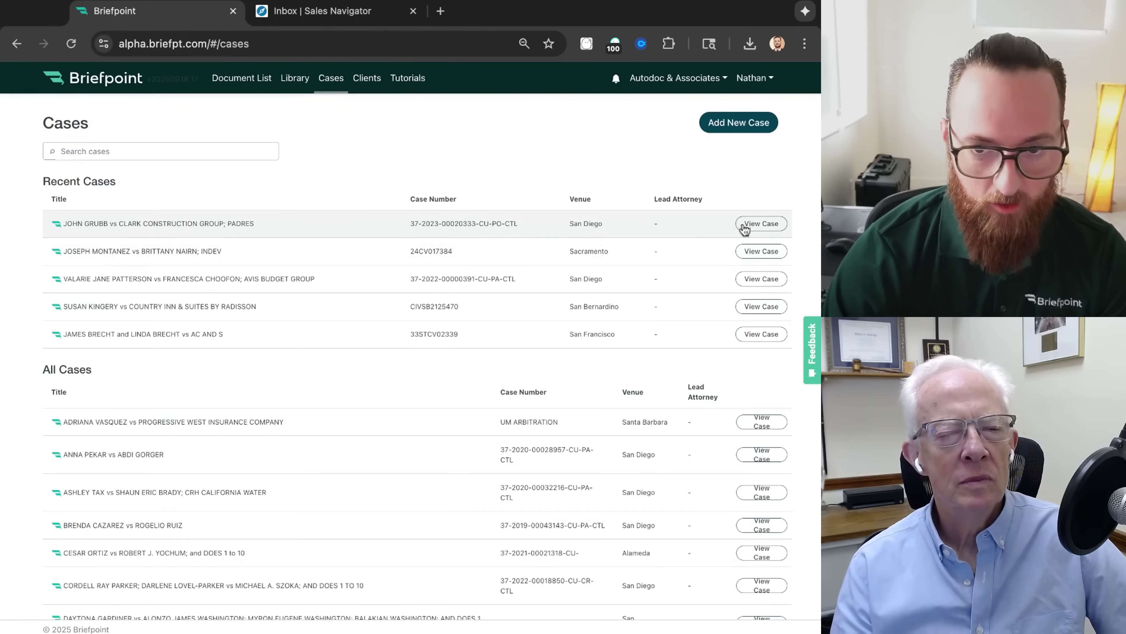
{"action": "left_click", "coordinate": [746, 226]}
{"action": "left_click", "coordinate": [125, 251]}
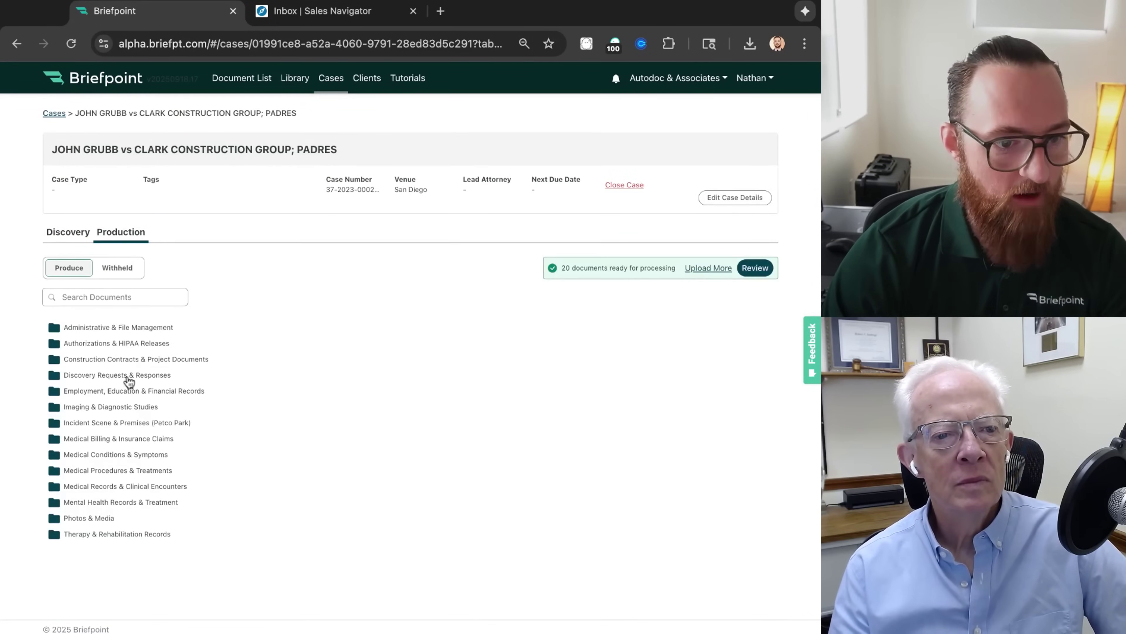
Browse the Imaging & Diagnostic Studies subfolders, then open Medical Billing's Imaging Billing - ExpertMRI subfolder
{"action": "left_click", "coordinate": [127, 377]}
{"action": "left_click", "coordinate": [175, 424]}
{"action": "left_click", "coordinate": [302, 359]}
{"action": "left_click", "coordinate": [360, 376]}
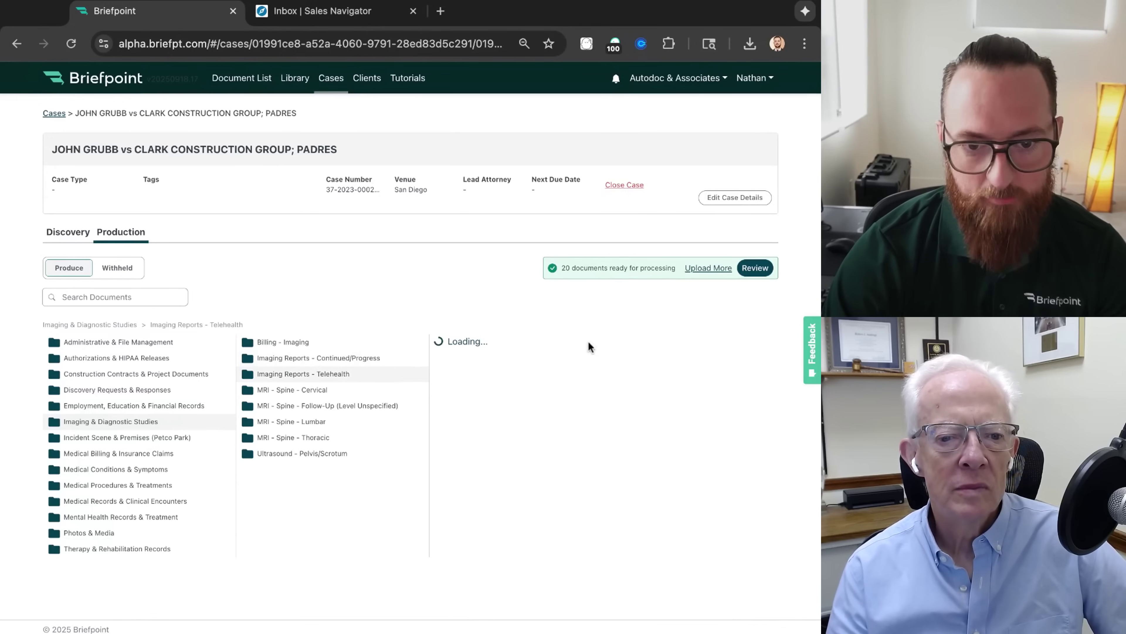
{"action": "left_click", "coordinate": [605, 343]}
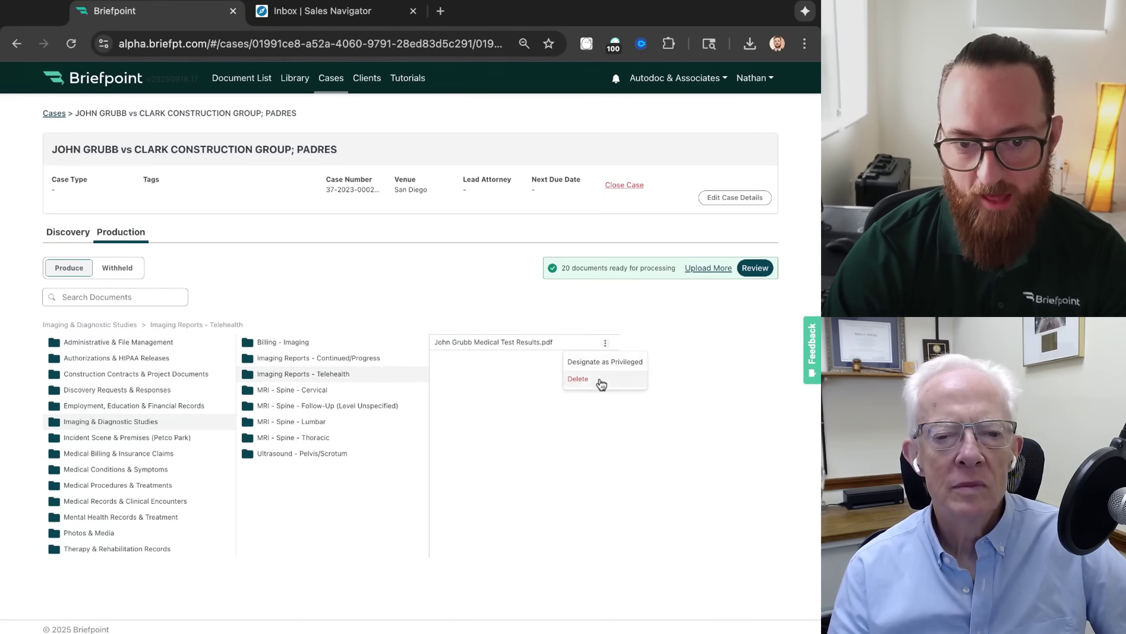
{"action": "left_click", "coordinate": [671, 338]}
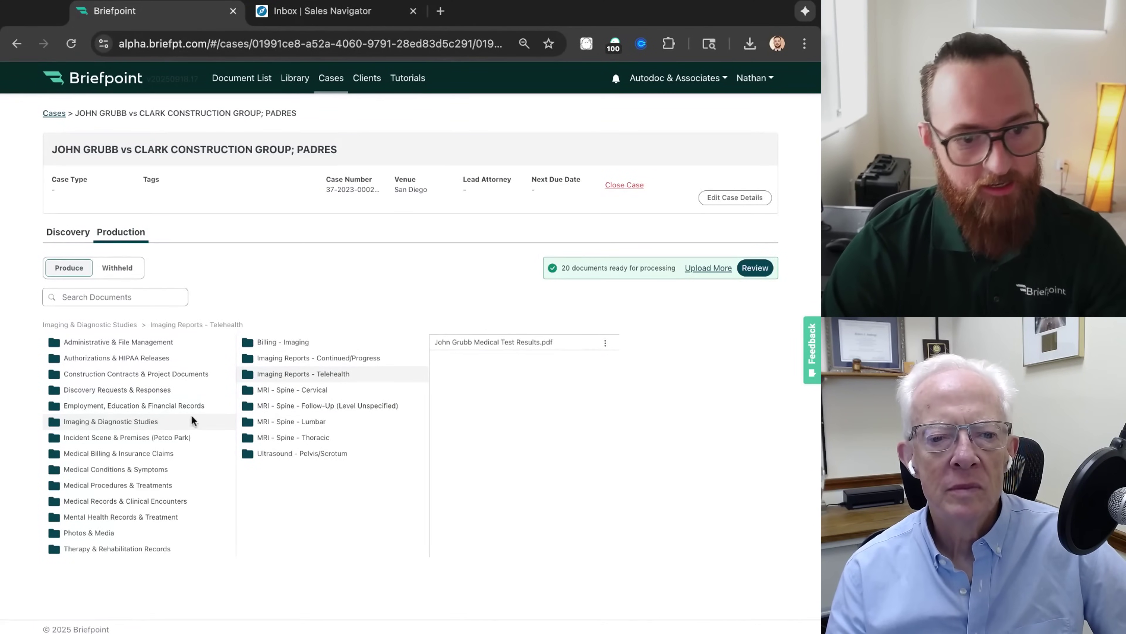
{"action": "left_click", "coordinate": [152, 452]}
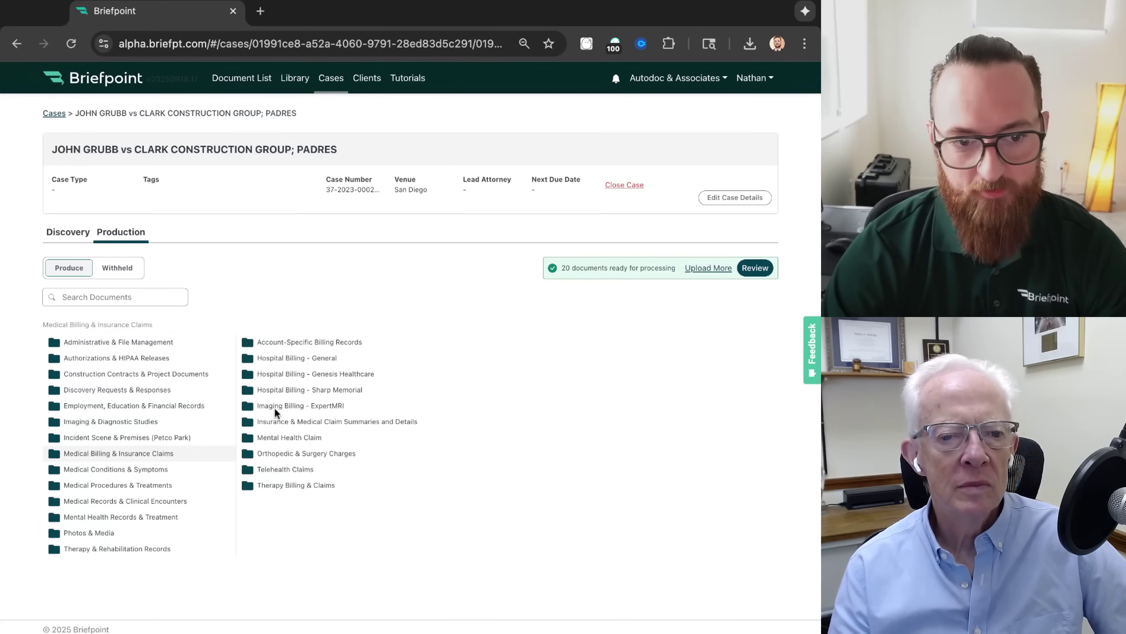
{"action": "left_click", "coordinate": [322, 405]}
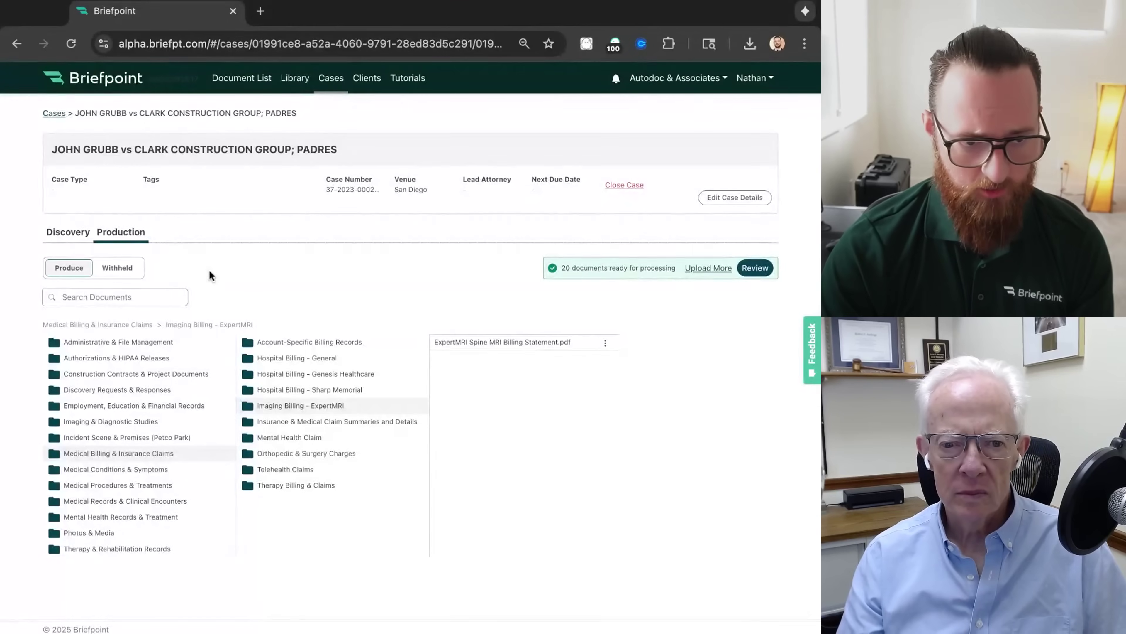
Filter production documents by the plaintiff's first name and check a row's Designate as Privileged option
{"action": "left_click", "coordinate": [172, 296]}
{"action": "type", "text": "John"}
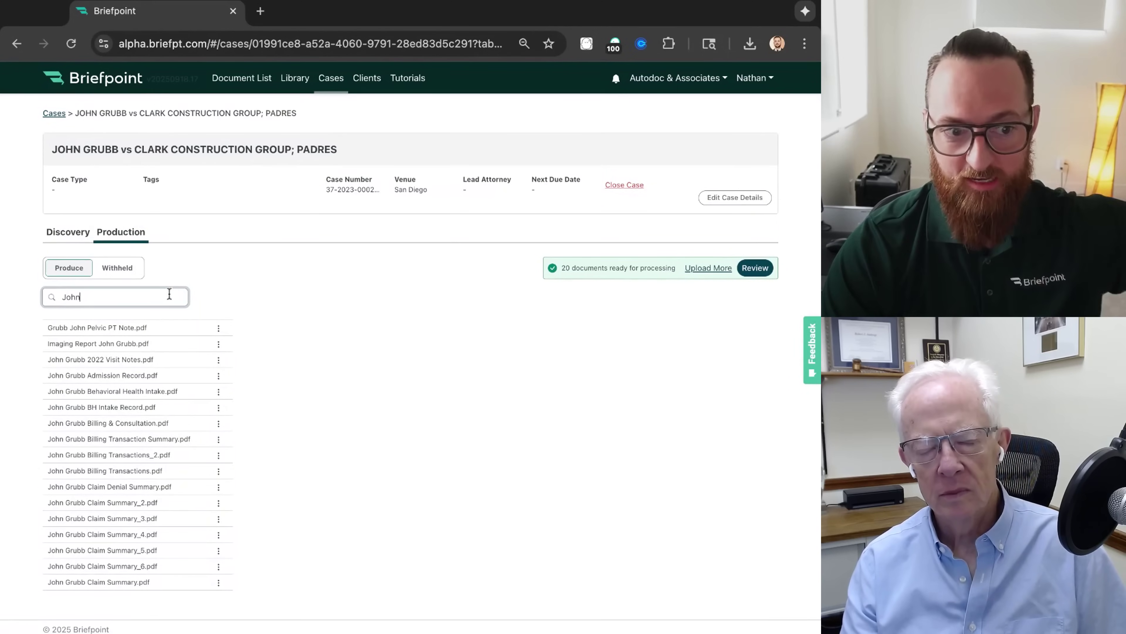
{"action": "left_click", "coordinate": [218, 328]}
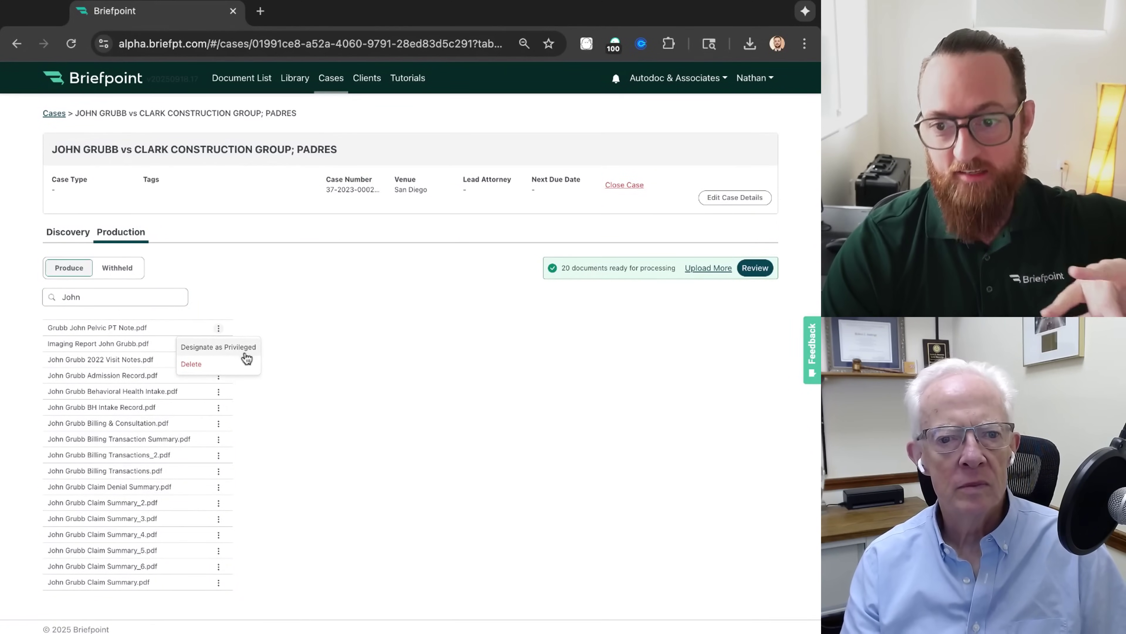
{"action": "left_click", "coordinate": [393, 365]}
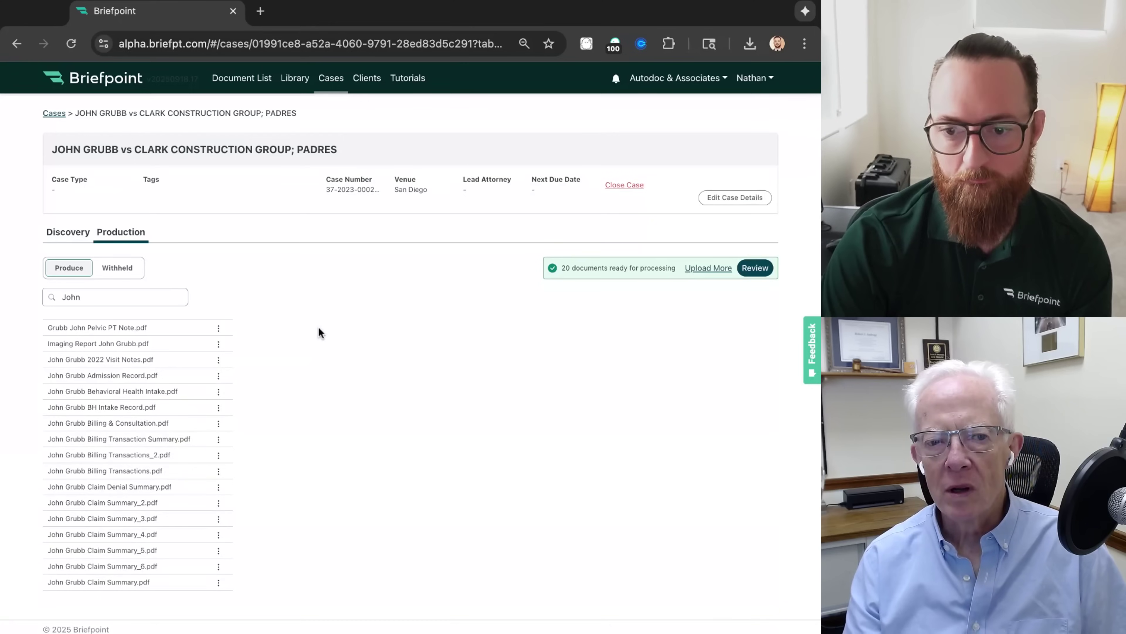
{"action": "double_click", "coordinate": [169, 294]}
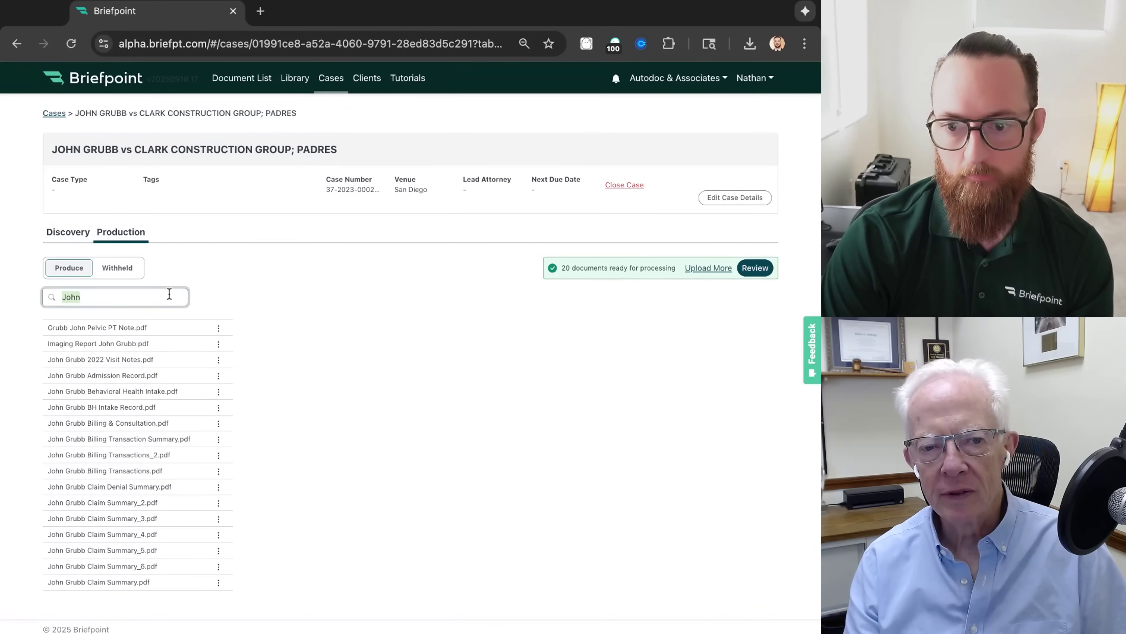
{"action": "left_click", "coordinate": [284, 288]}
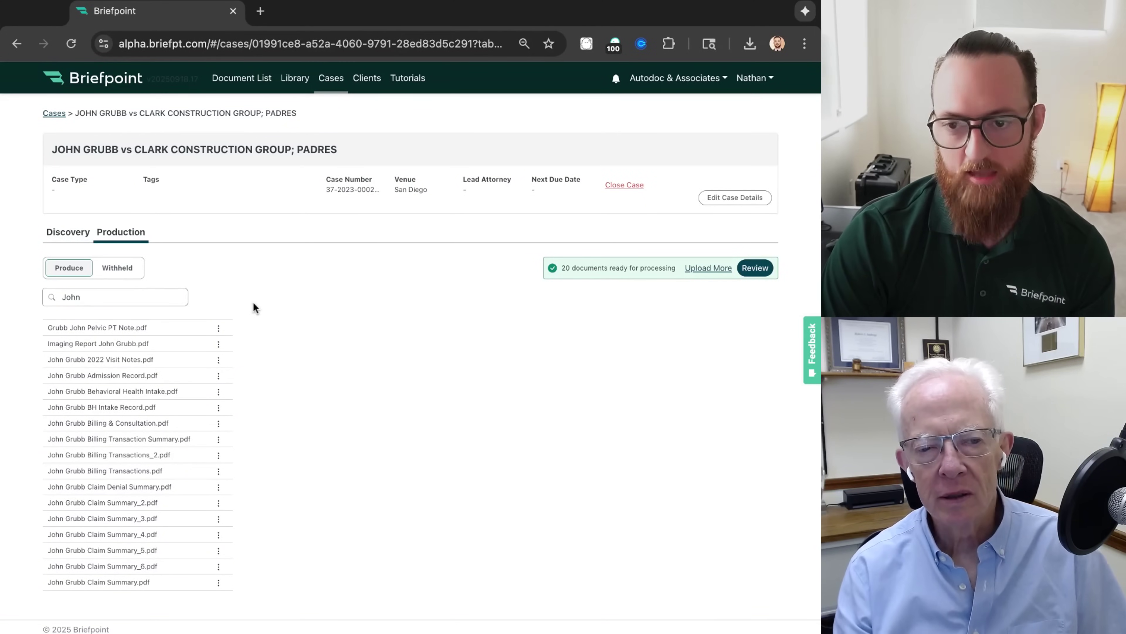